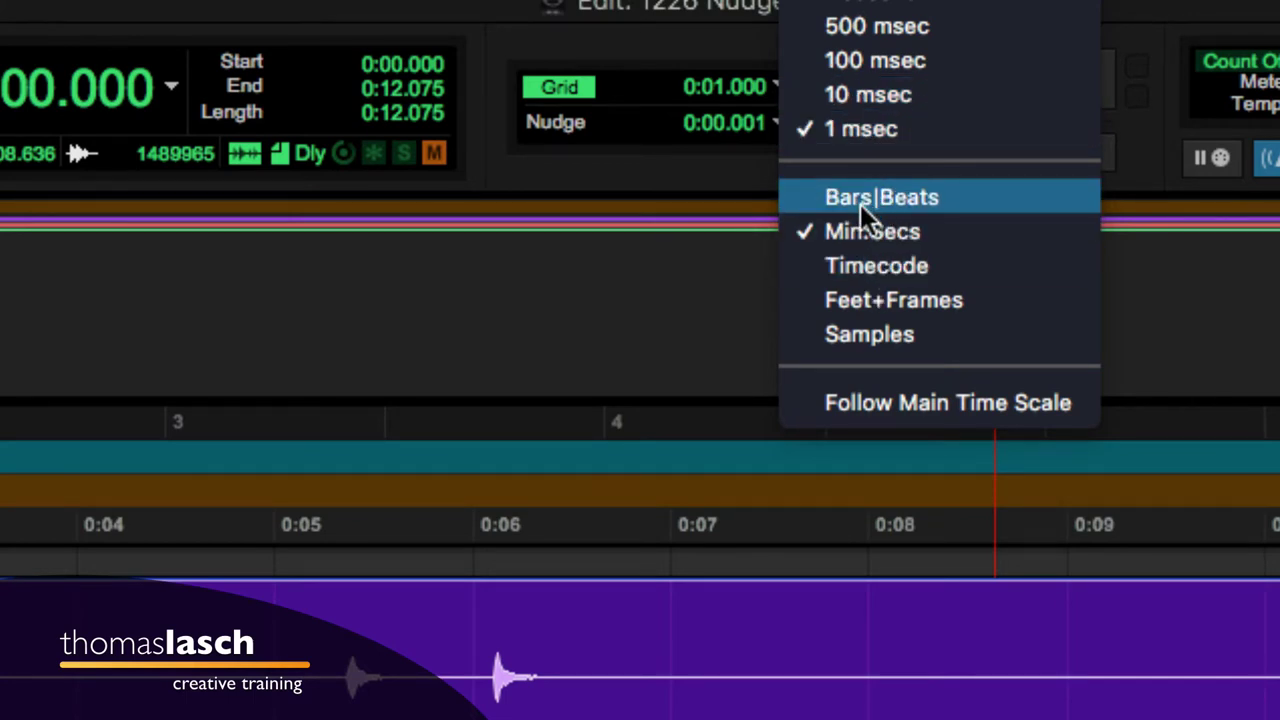
pyautogui.click(639, 196)
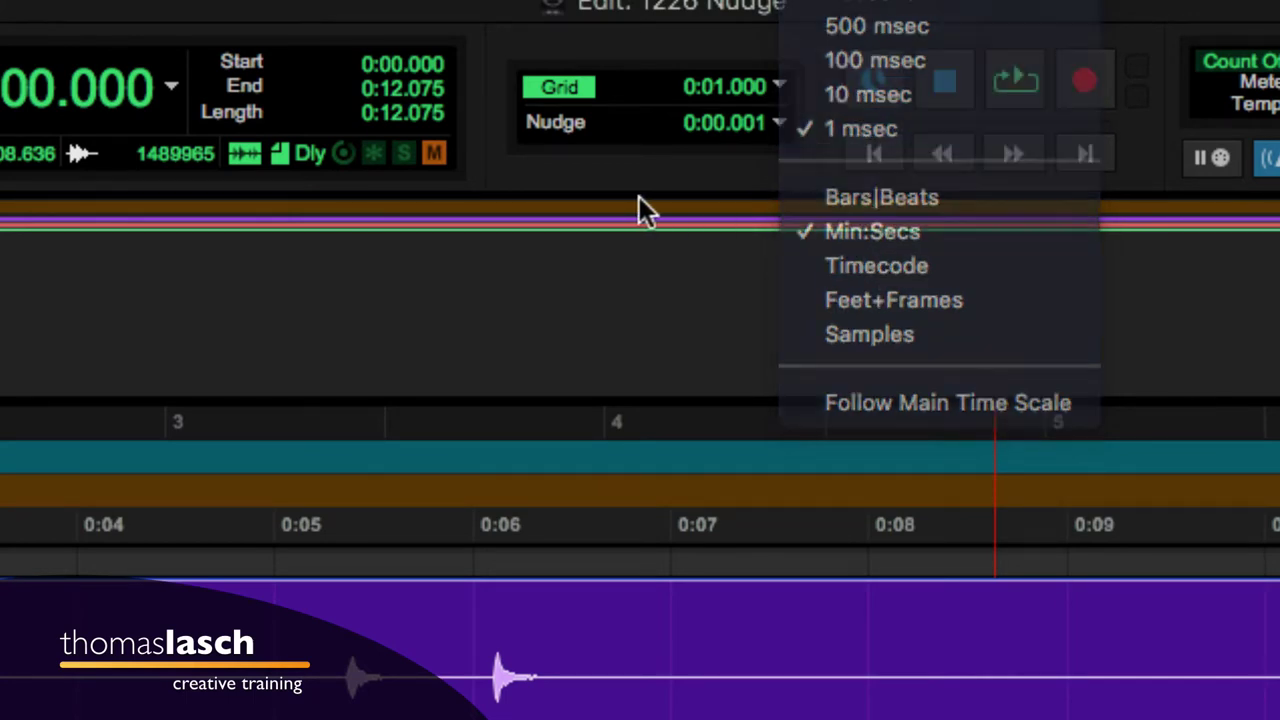
pyautogui.click(780, 88)
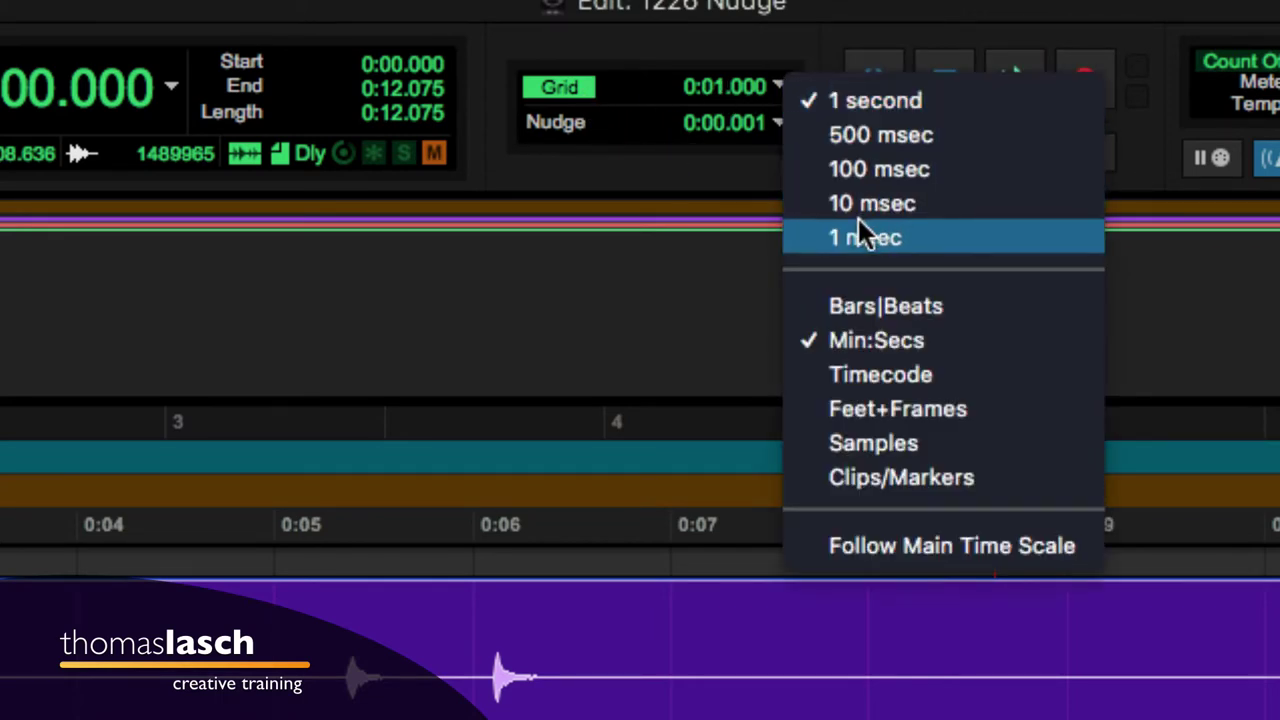
pyautogui.click(703, 308)
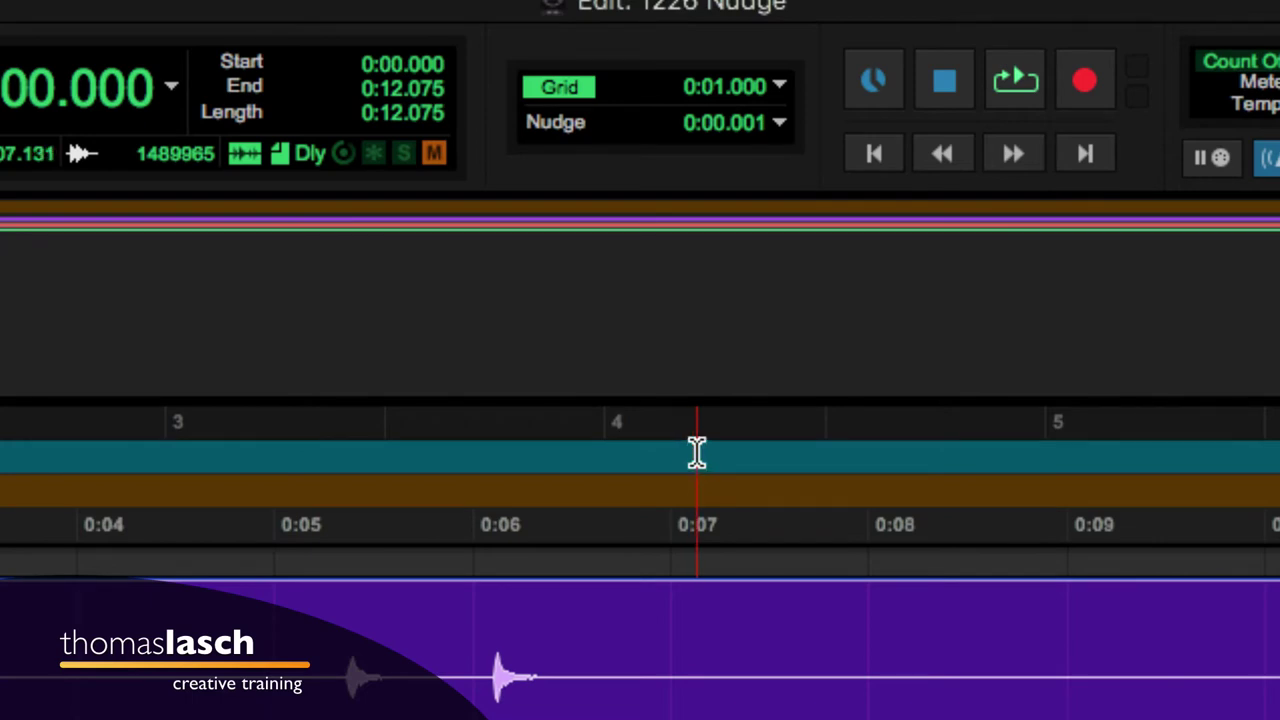
pyautogui.moveTo(670, 650); pyautogui.dragTo(831, 646)
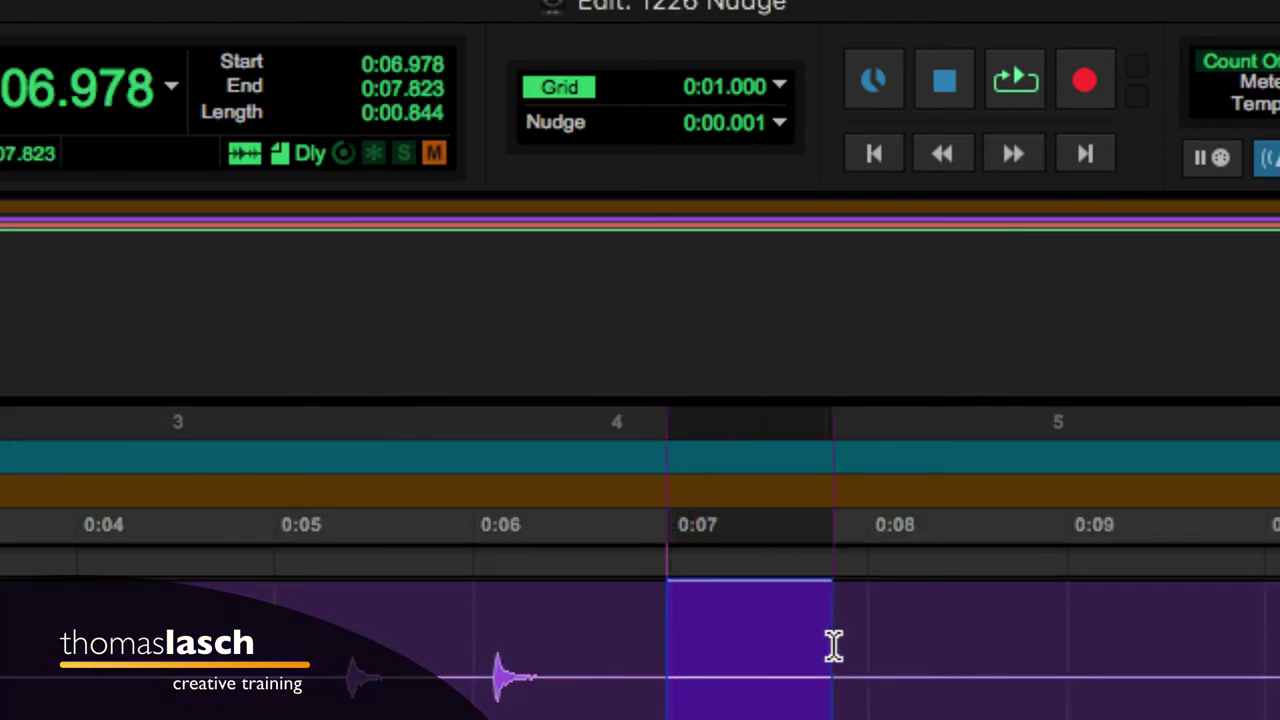
pyautogui.click(703, 582)
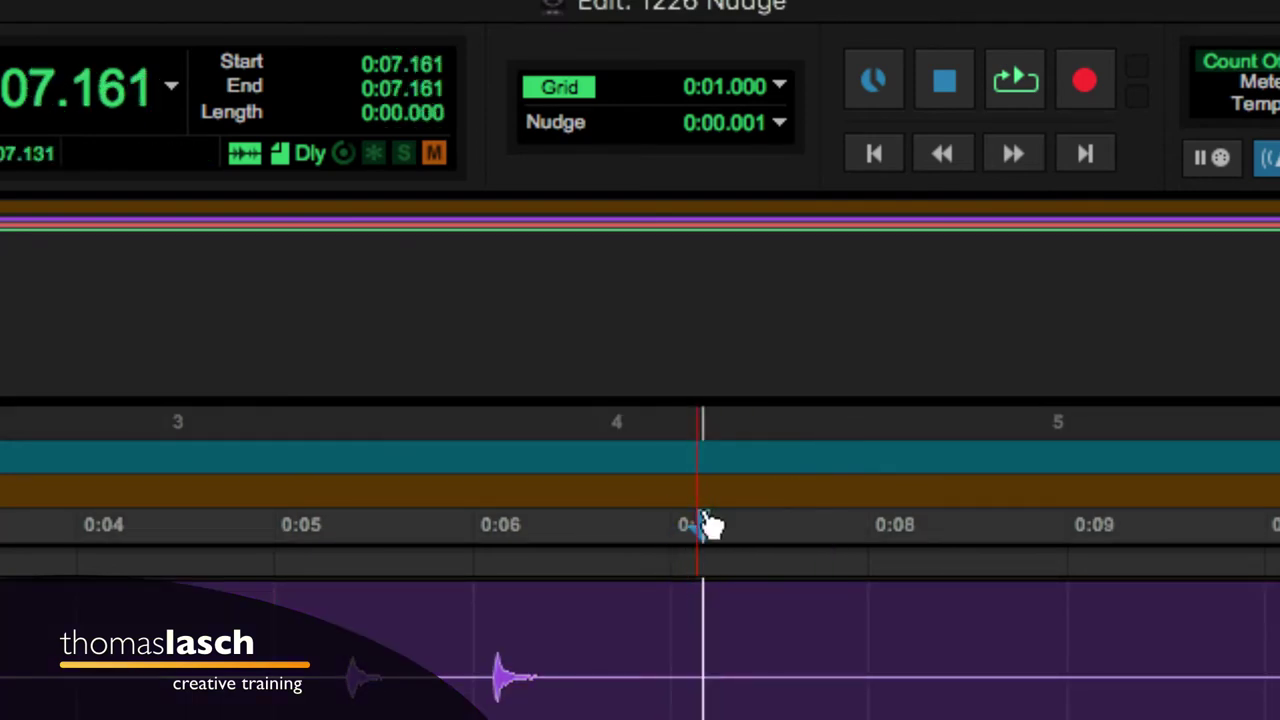
# Set the Nudge value to 1 second
pyautogui.click(778, 124)
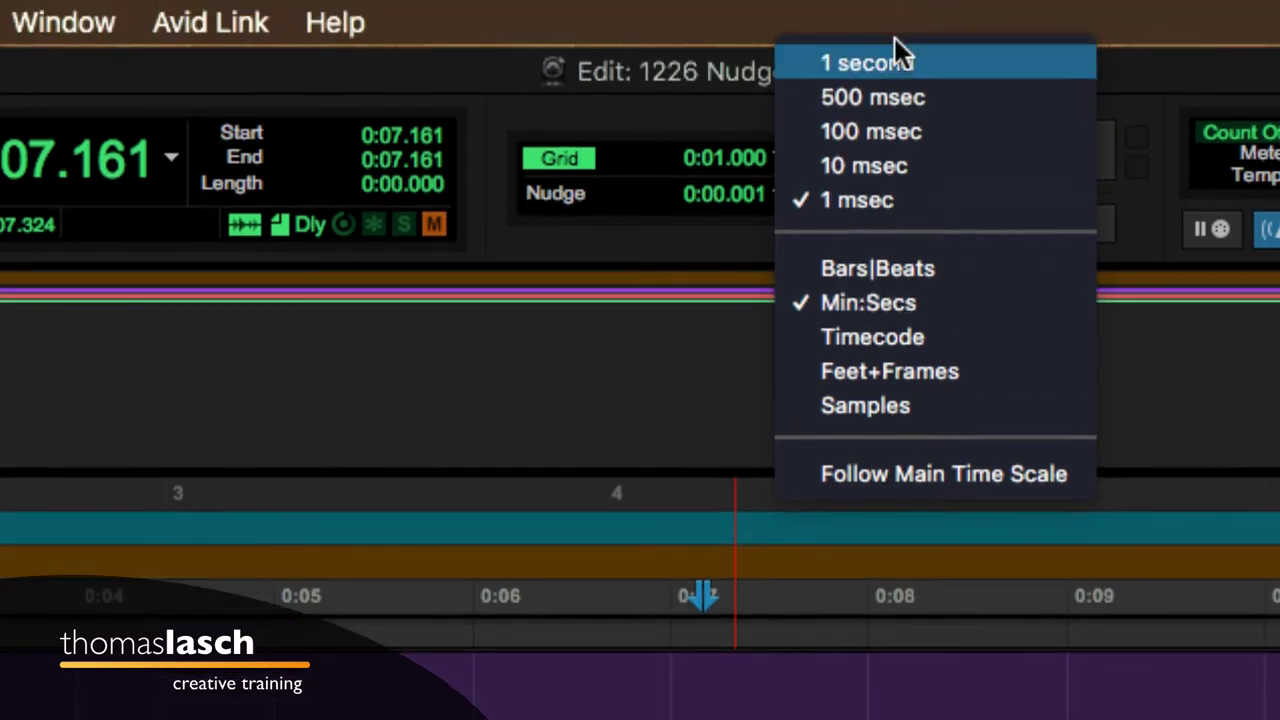
pyautogui.click(894, 66)
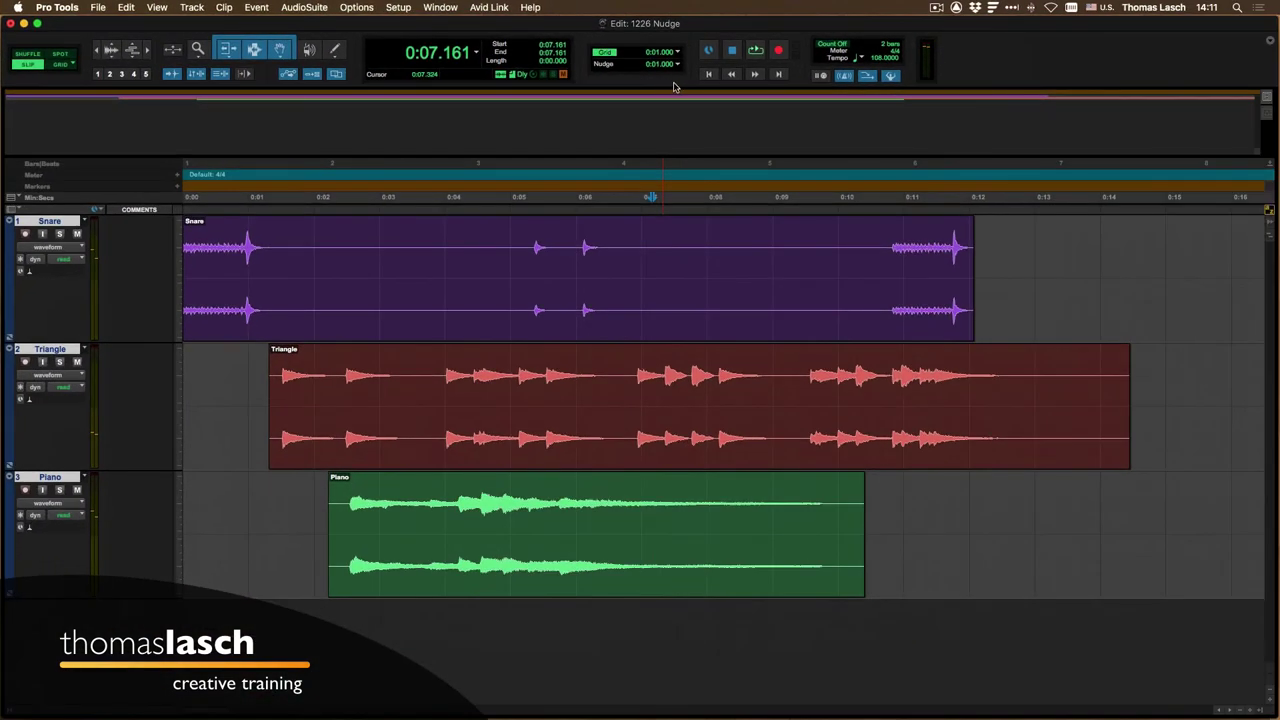
# Select about 2.5 seconds of the Triangle clip from about 0:06.7 and nudge only the selection later to start at 0:09.744
pyautogui.moveTo(625, 380); pyautogui.dragTo(786, 383)
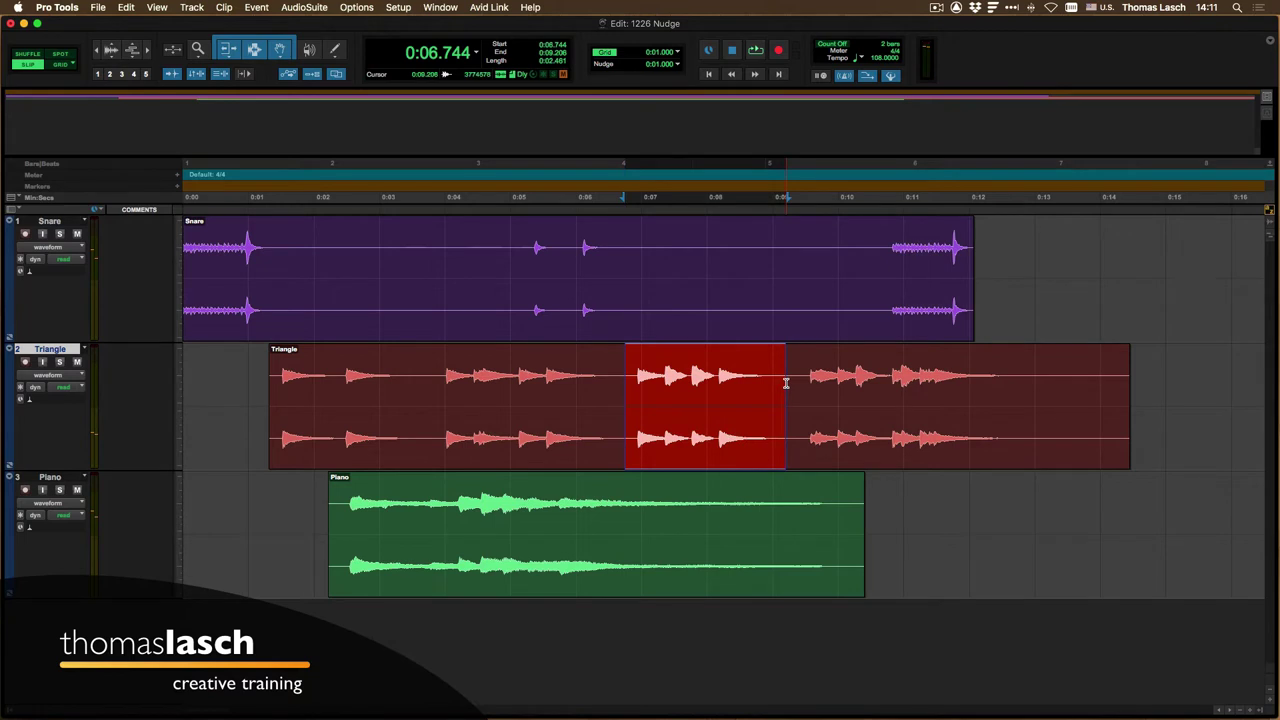
pyautogui.press('shift+KP_Add')
pyautogui.press('shift+KP_Add')
pyautogui.press('shift+KP_Add')
pyautogui.press('shift+KP_Add')
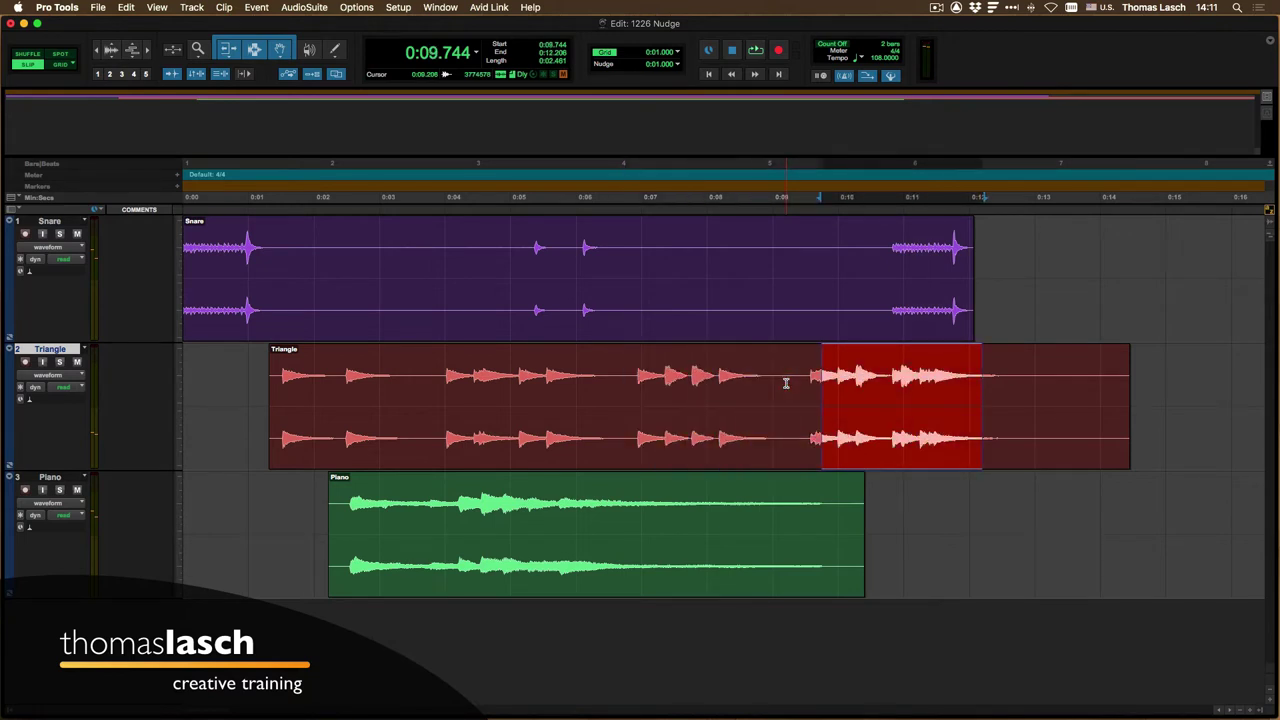
# Nudge only the selection range on the Triangle track earlier in 1-second increments to start at 0:02.744
pyautogui.press('shift+KP_Subtract')
pyautogui.press('shift+KP_Subtract')
pyautogui.press('shift+KP_Subtract')
pyautogui.press('shift+KP_Subtract')
pyautogui.press('shift+KP_Subtract')
pyautogui.press('shift+KP_Subtract')
pyautogui.press('shift+KP_Subtract')
pyautogui.press('shift+KP_Subtract')
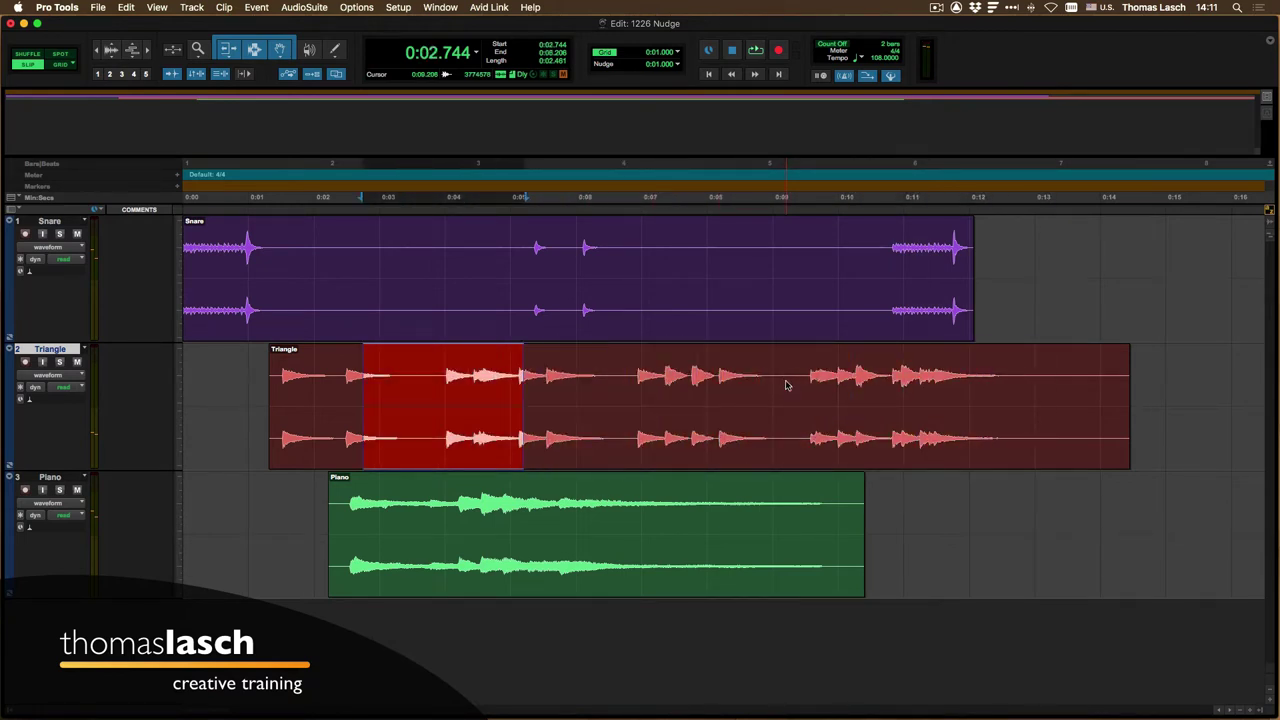
# Nudge the Triangle selection range back and forth along the clip in 1-second increments, leaving its start at 0:08.744
pyautogui.press('shift+KP_Add')
pyautogui.press('shift+KP_Add')
pyautogui.press('shift+KP_Add')
pyautogui.press('shift+KP_Add')
pyautogui.press('shift+KP_Add')
pyautogui.press('shift+KP_Add')
pyautogui.press('shift+KP_Add')
pyautogui.press('shift+KP_Add')
pyautogui.press('shift+KP_Subtract')
pyautogui.press('shift+KP_Subtract')
pyautogui.press('shift+KP_Subtract')
pyautogui.press('shift+KP_Subtract')
pyautogui.press('shift+KP_Subtract')
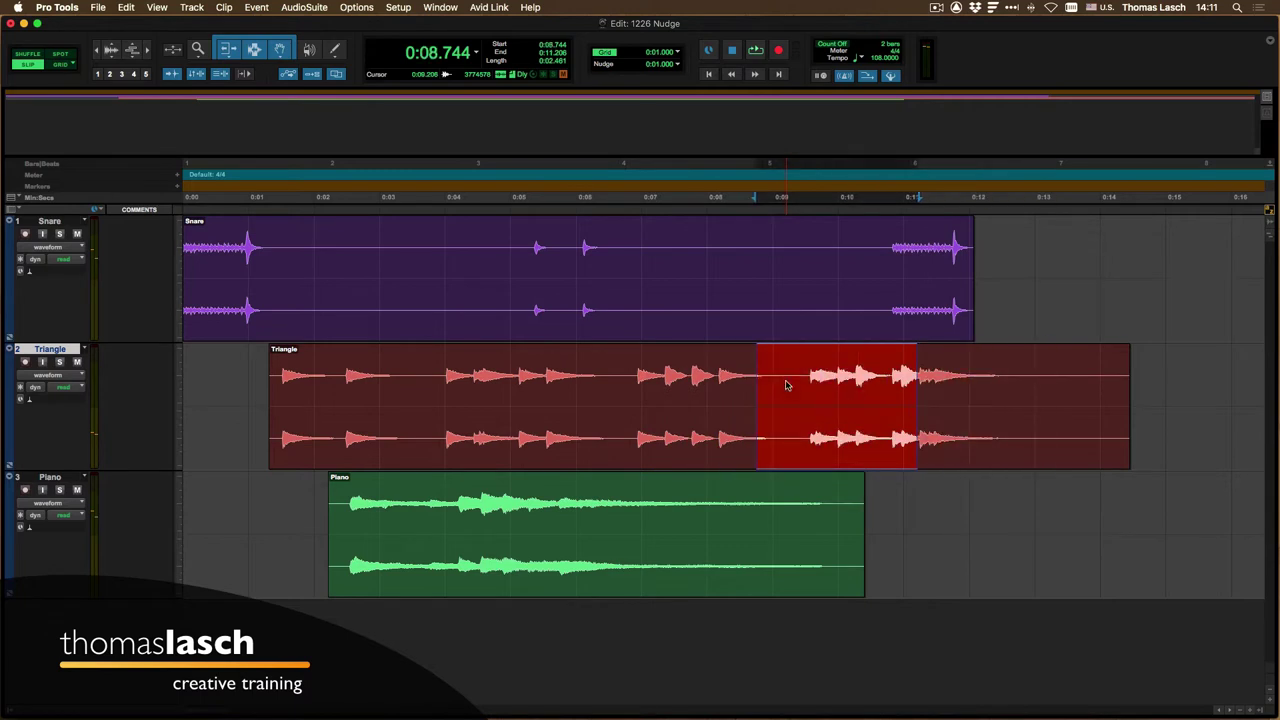
# Nudge the Triangle selection range later and earlier without moving audio, leaving its start at 0:05.744
pyautogui.press('shift+KP_Add')
pyautogui.press('shift+KP_Add')
pyautogui.press('shift+KP_Add')
pyautogui.press('shift+KP_Subtract')
pyautogui.press('shift+KP_Subtract')
pyautogui.press('shift+KP_Subtract')
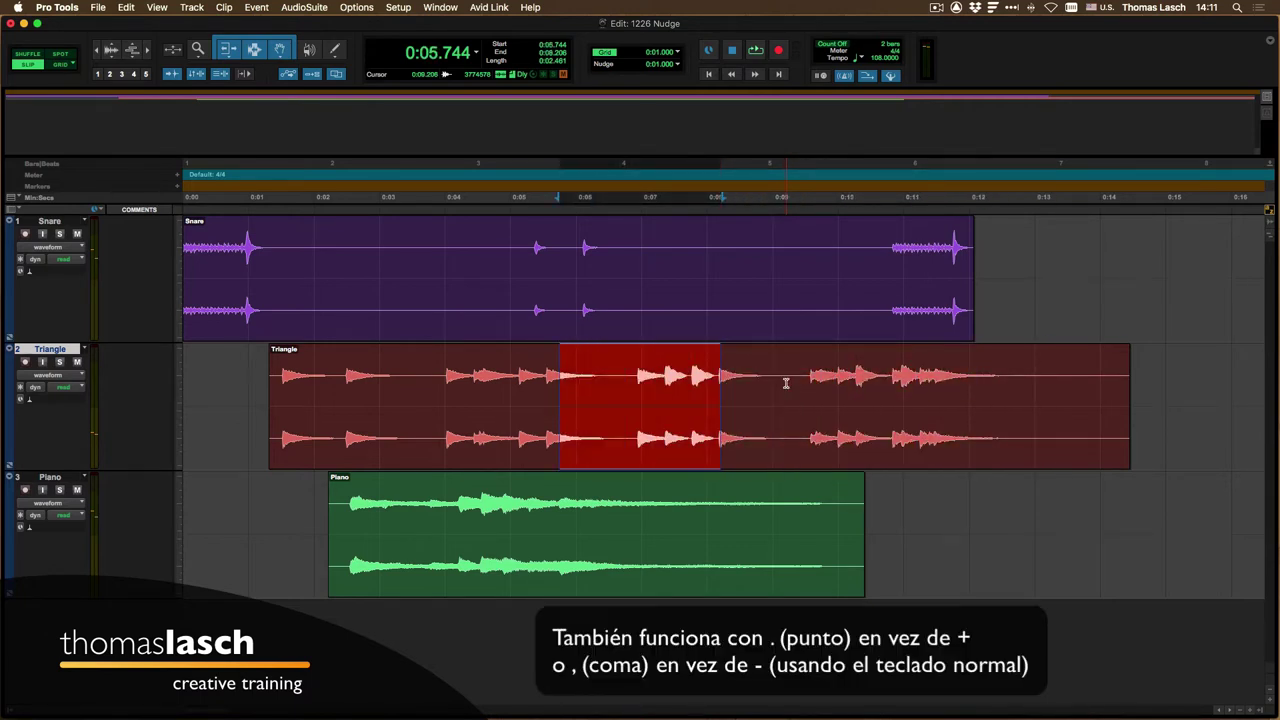
# Nudge the Triangle selection range 5 seconds later to start at 0:10.744
pyautogui.hotkey('shift', '.')
pyautogui.hotkey('shift', '.')
pyautogui.hotkey('shift', '.')
pyautogui.hotkey('shift', '.')
pyautogui.hotkey('shift', '.')
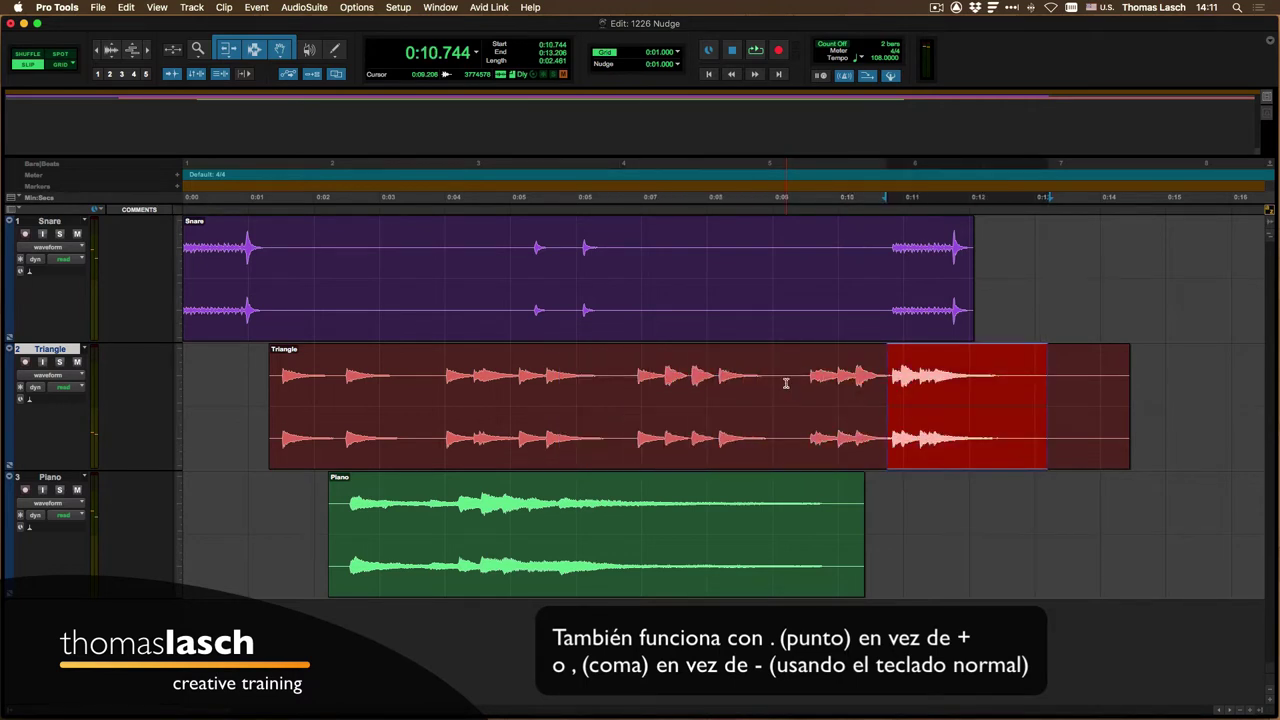
# Nudge the Triangle selection range several seconds earlier and forward again to start at 0:08.744
pyautogui.hotkey('shift', ',')
pyautogui.hotkey('shift', ',')
pyautogui.hotkey('shift', ',')
pyautogui.hotkey('shift', ',')
pyautogui.hotkey('shift', ',')
pyautogui.hotkey('shift', ',')
pyautogui.hotkey('shift', '.')
pyautogui.hotkey('shift', '.')
pyautogui.hotkey('shift', '.')
pyautogui.hotkey('shift', '.')
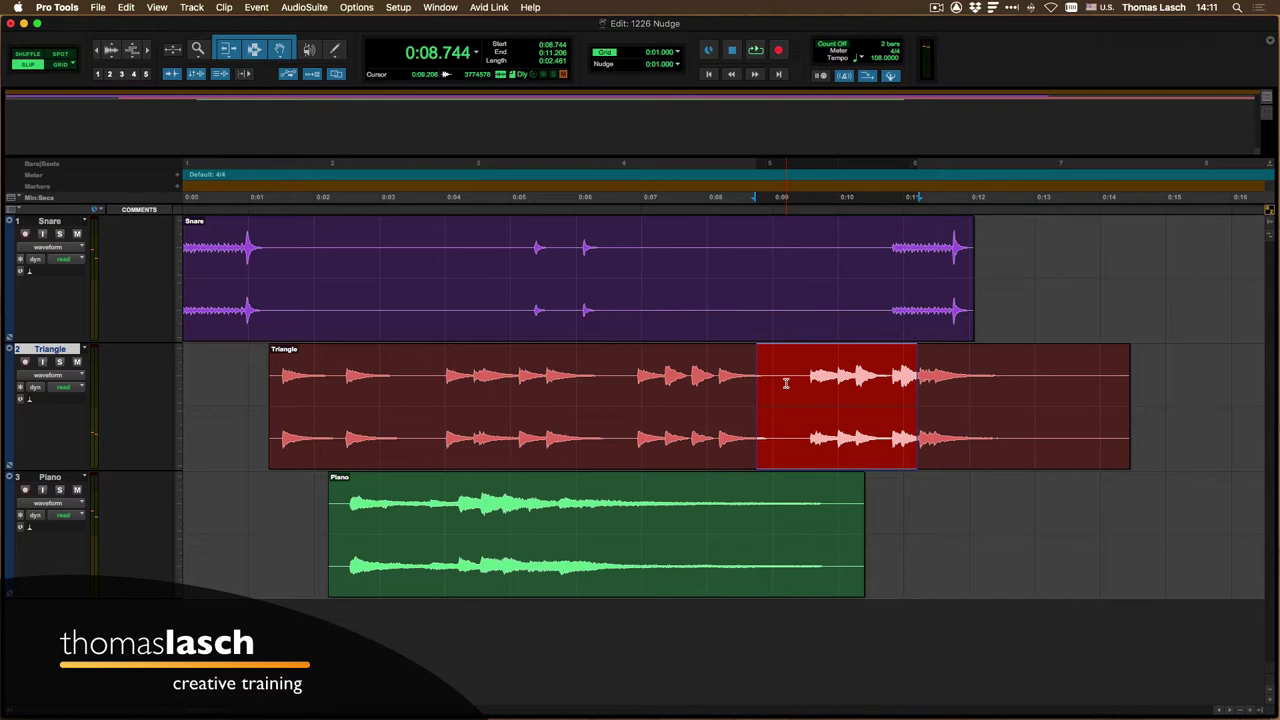
# Select the whole Triangle clip, nudge it 2 seconds later, and nudge it back to its start at 0:01.308
pyautogui.doubleClick(728, 402)
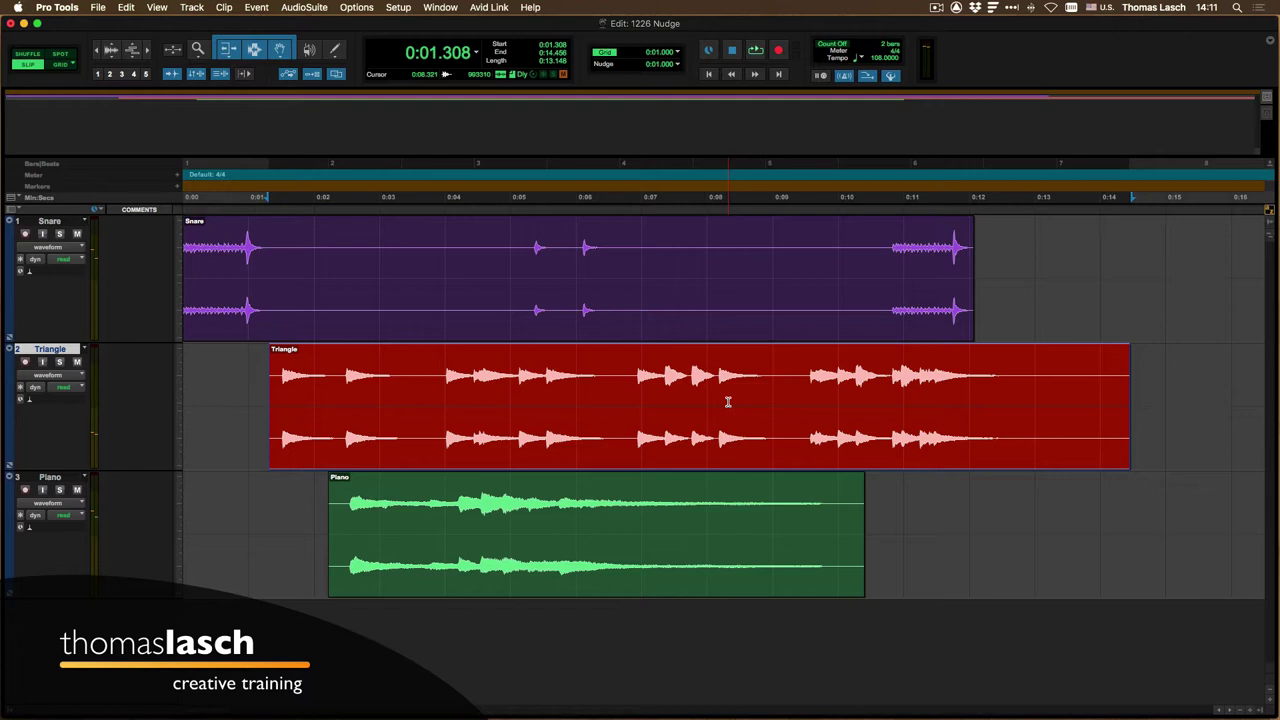
pyautogui.press('KP_Add')
pyautogui.press('KP_Add')
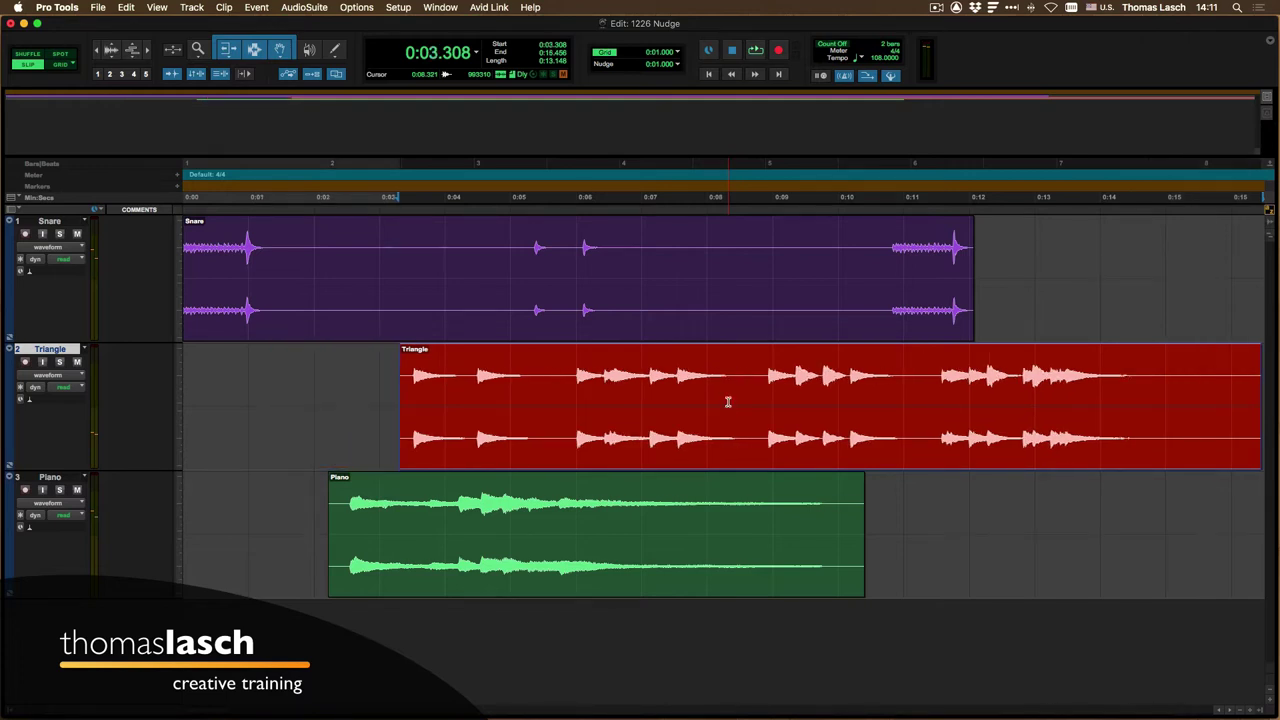
pyautogui.press('KP_Subtract')
pyautogui.press('KP_Subtract')
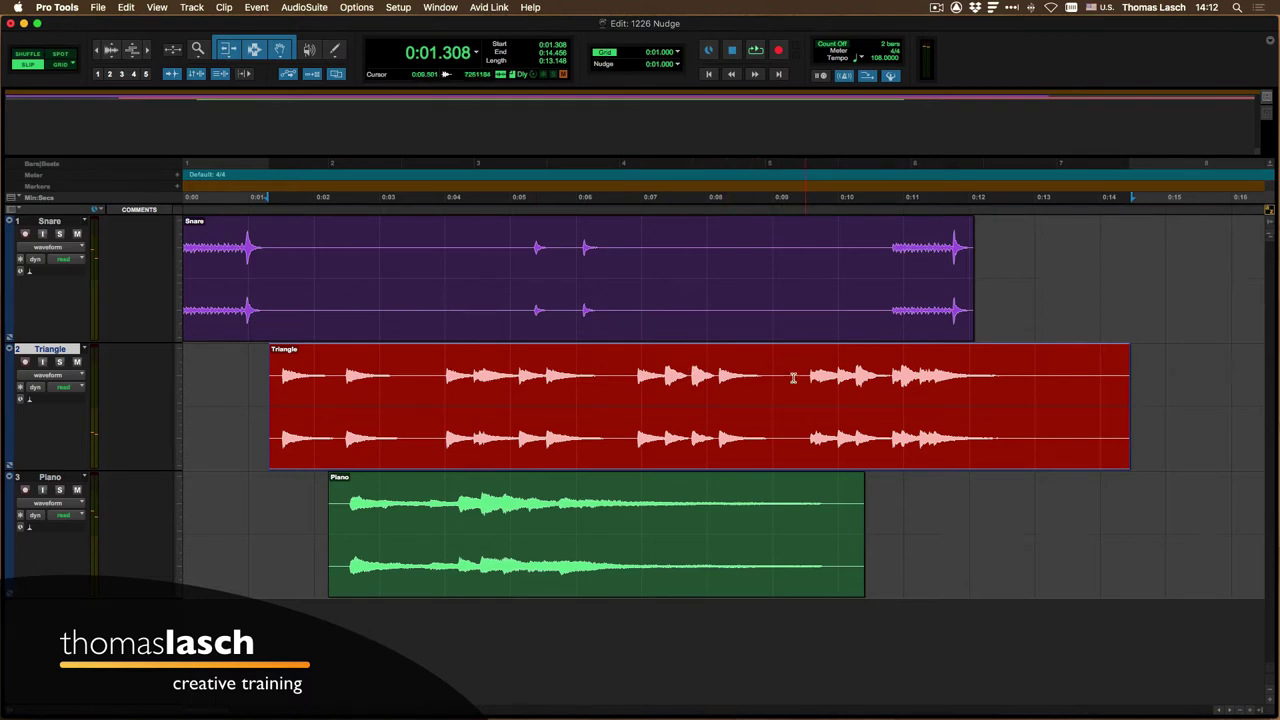
# Copy the Piano clip onto the Triangle track at about 0:17.3 and the Snare clip at about 0:28.5
pyautogui.press('r')
pyautogui.press('r')
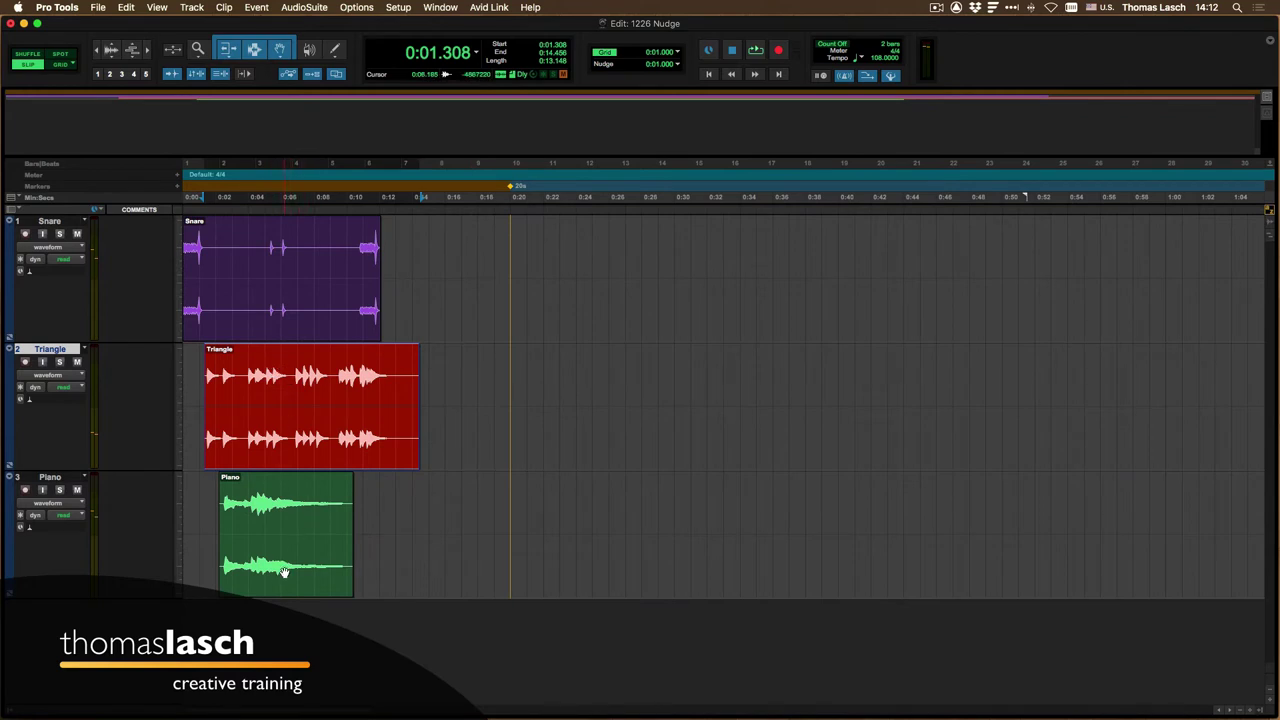
pyautogui.moveTo(286, 566); pyautogui.dragTo(532, 416)
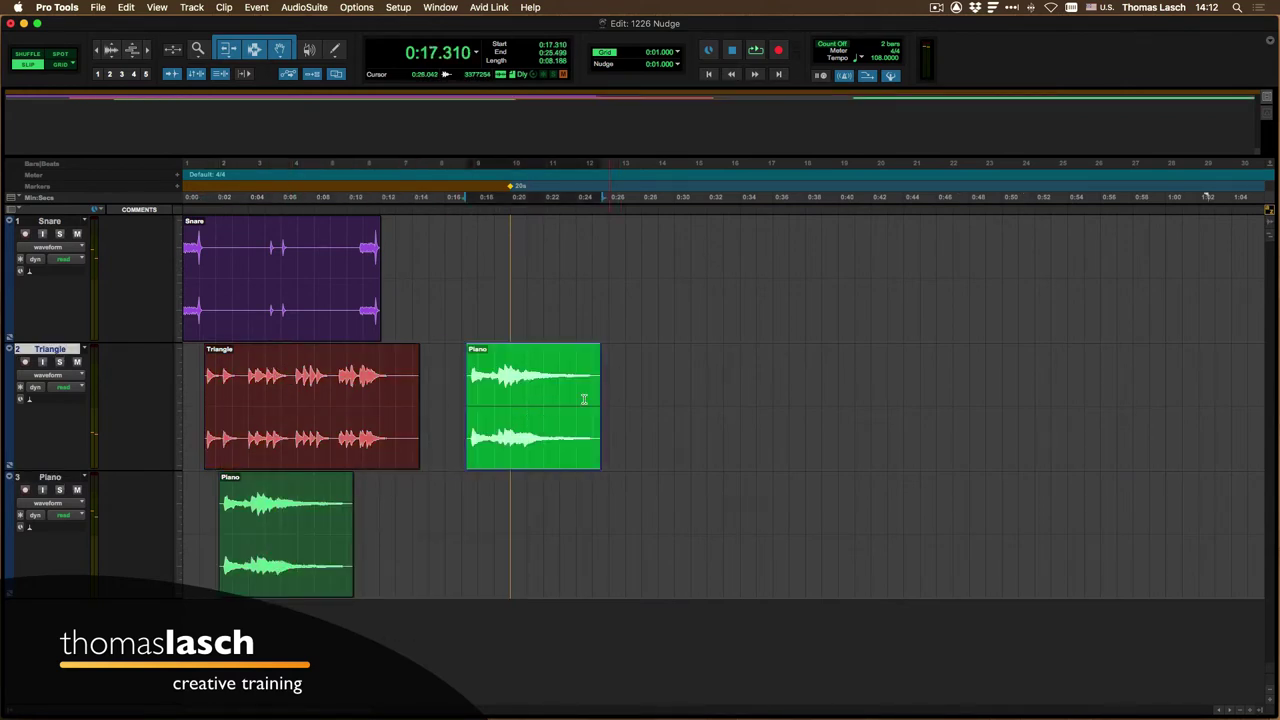
pyautogui.moveTo(308, 300); pyautogui.dragTo(771, 409)
pyautogui.click(924, 382)
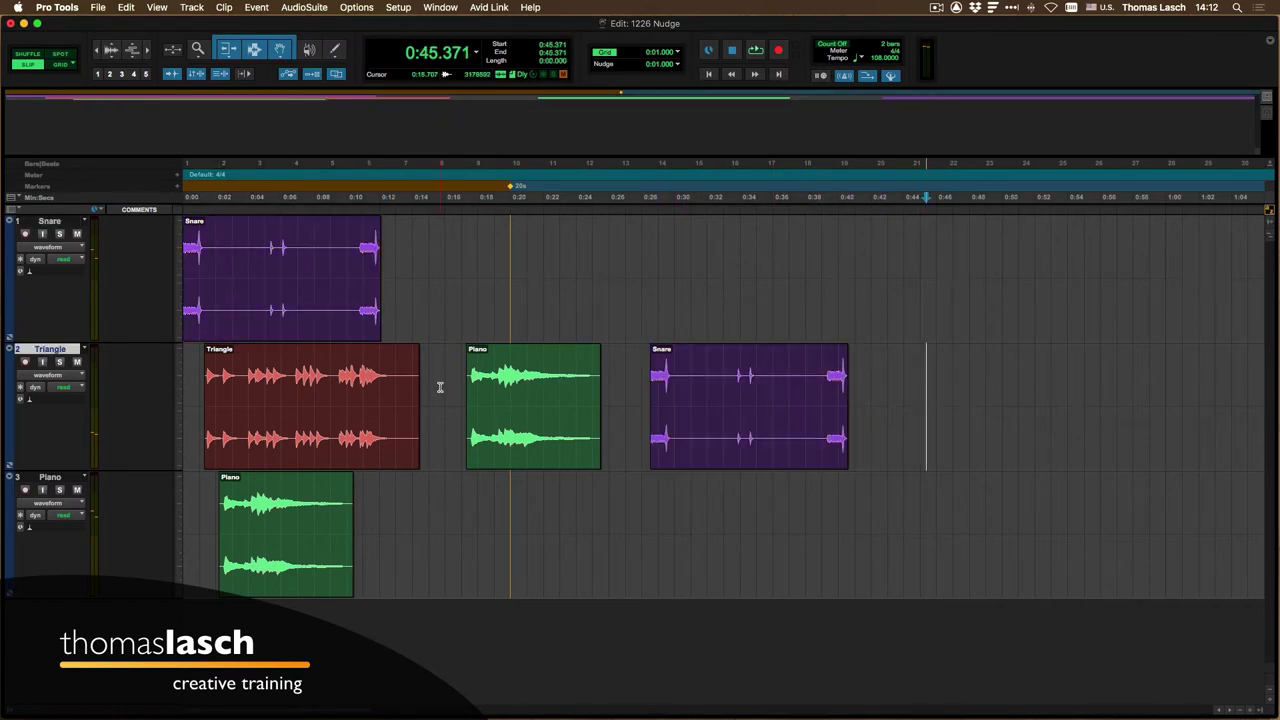
# Select a range of about 26.5 seconds around the copied Piano and Snare clips and nudge them later to start the range at 0:17.276
pyautogui.moveTo(457, 382); pyautogui.dragTo(883, 388)
pyautogui.press('KP_Add')
pyautogui.press('KP_Add')
pyautogui.press('KP_Add')
pyautogui.press('KP_Add')
pyautogui.press('KP_Add')
pyautogui.press('KP_Add')
pyautogui.press('KP_Add')
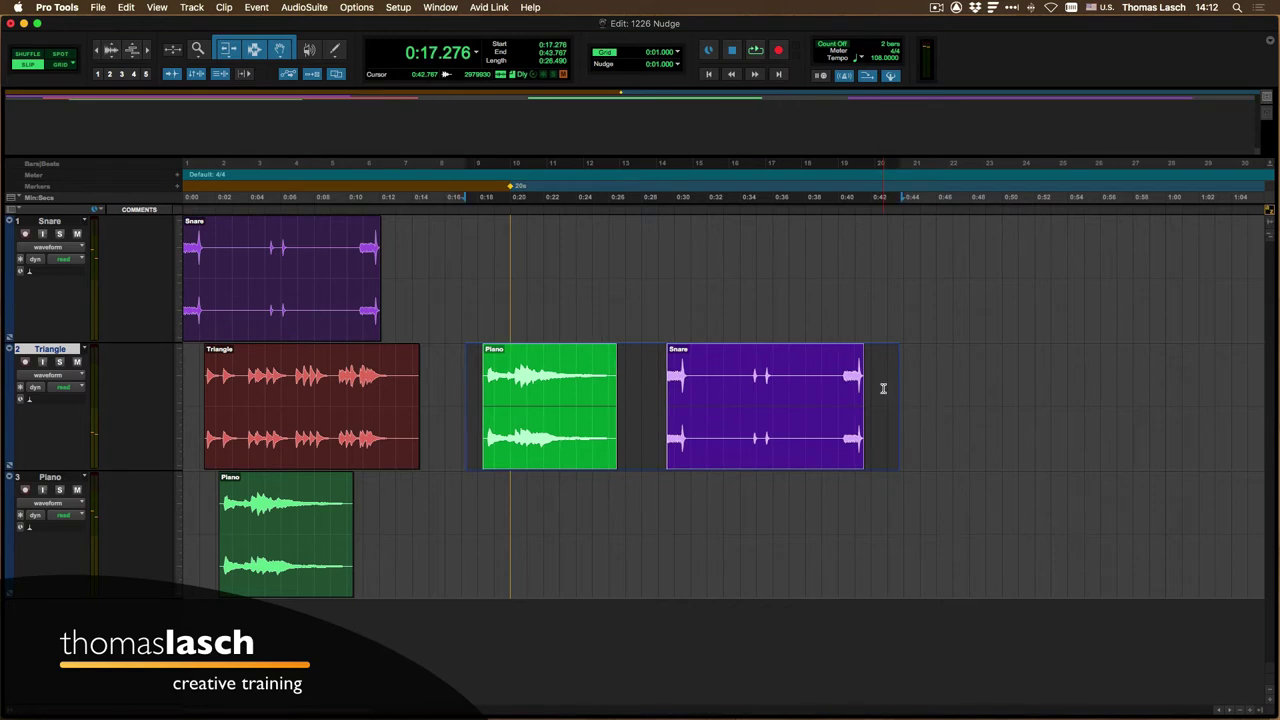
# Nudge the copied Piano and Snare clips earlier until the selected range starts at 0:16.276
pyautogui.press('KP_Subtract')
pyautogui.press('KP_Subtract')
pyautogui.press('KP_Subtract')
pyautogui.press('KP_Subtract')
pyautogui.press('KP_Subtract')
pyautogui.press('KP_Subtract')
pyautogui.press('KP_Subtract')
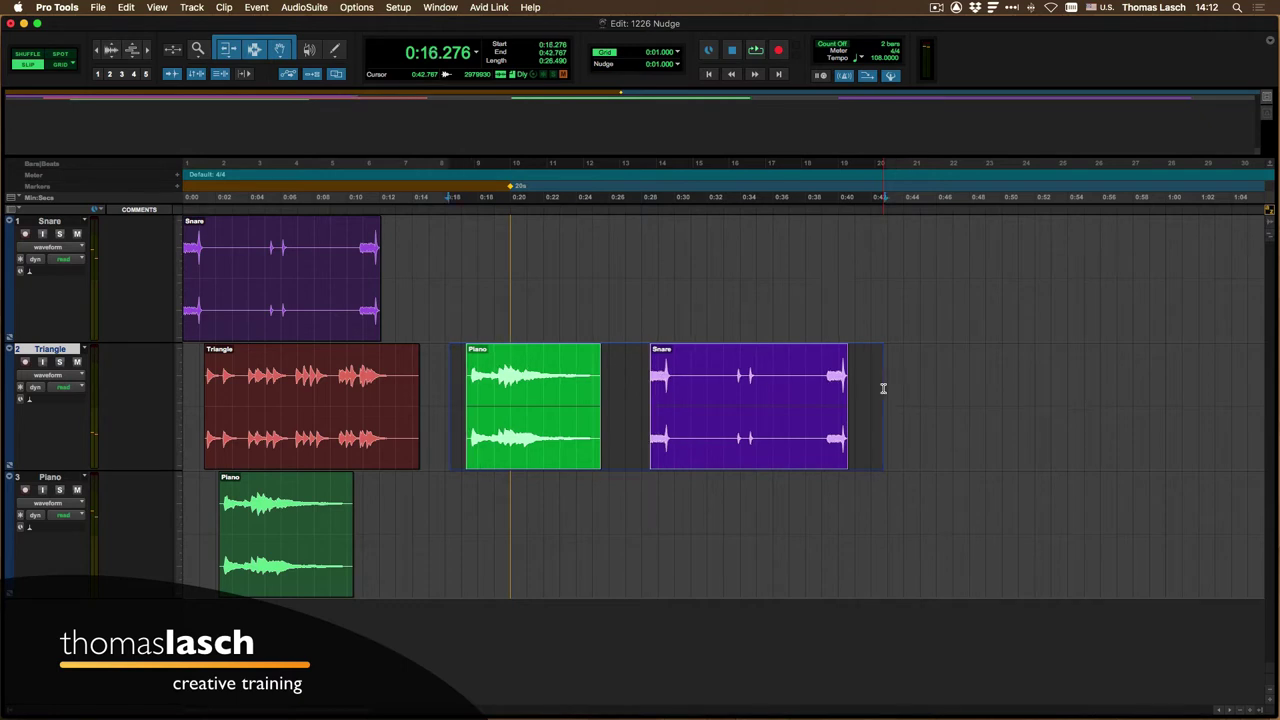
# Select about 4.8 seconds inside the copied Snare clip and nudge the selection later to start at 0:35.925
pyautogui.moveTo(690, 376); pyautogui.dragTo(768, 378)
pyautogui.press('KP_Add')
pyautogui.press('KP_Add')
pyautogui.press('KP_Add')
pyautogui.press('KP_Add')
pyautogui.press('KP_Add')
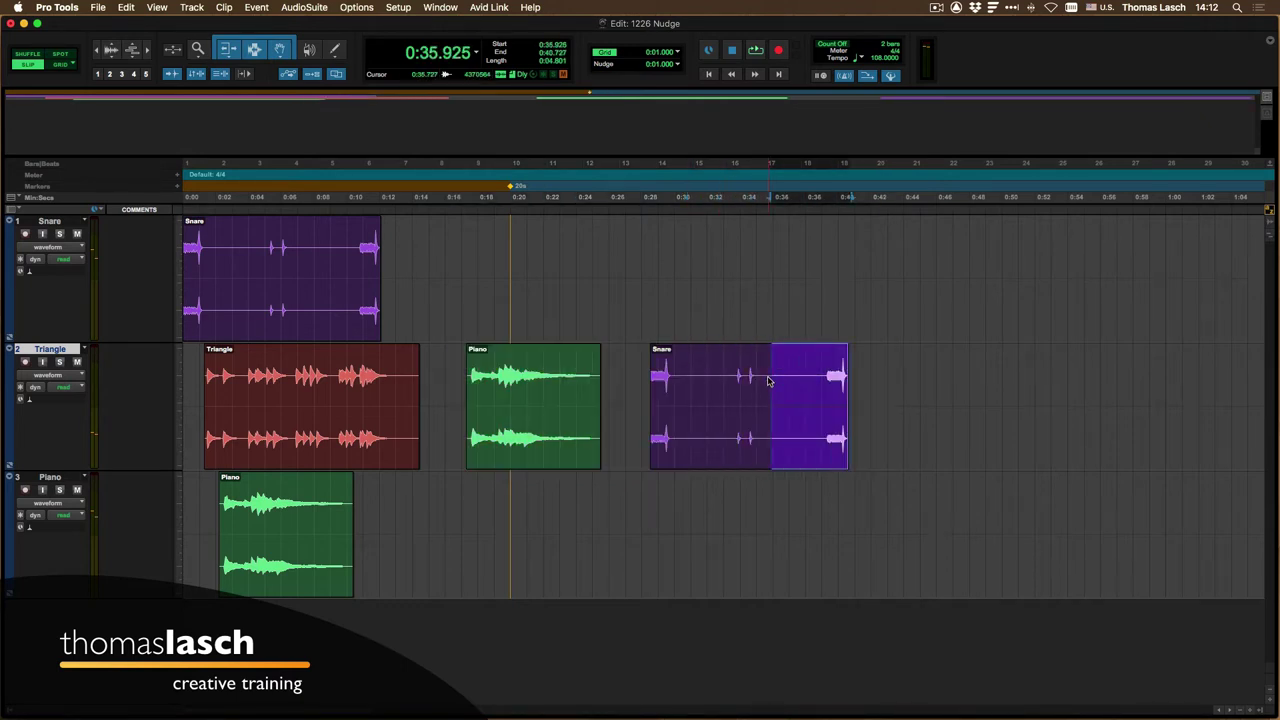
# Nudge the partial selection inside the copied Snare clip earlier and later, leaving its start at 0:31.925
pyautogui.press('KP_Subtract')
pyautogui.press('KP_Subtract')
pyautogui.press('KP_Subtract')
pyautogui.press('KP_Subtract')
pyautogui.press('KP_Subtract')
pyautogui.press('KP_Subtract')
pyautogui.press('KP_Add')
pyautogui.press('KP_Add')
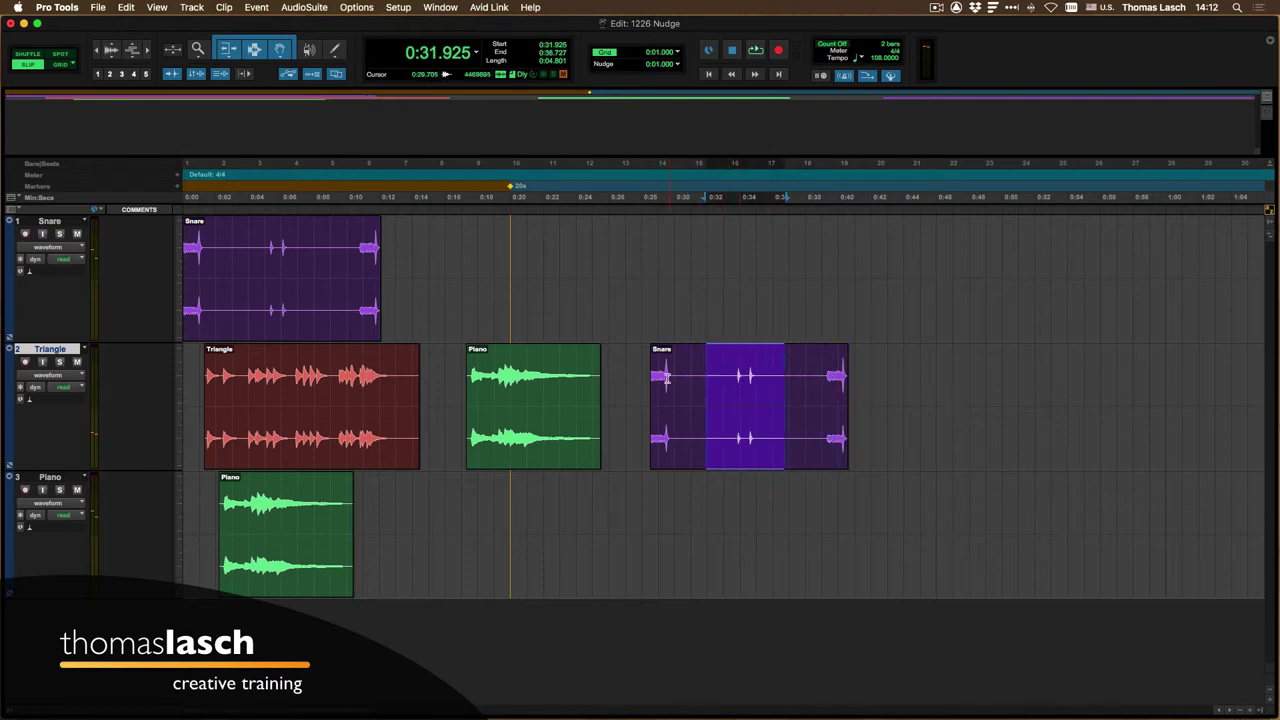
# Select a range of about 14 seconds around the copied Snare clip, nudge it later by seconds, and return its start to 0:27.670
pyautogui.moveTo(636, 375); pyautogui.dragTo(866, 392)
pyautogui.press('KP_Add')
pyautogui.press('KP_Add')
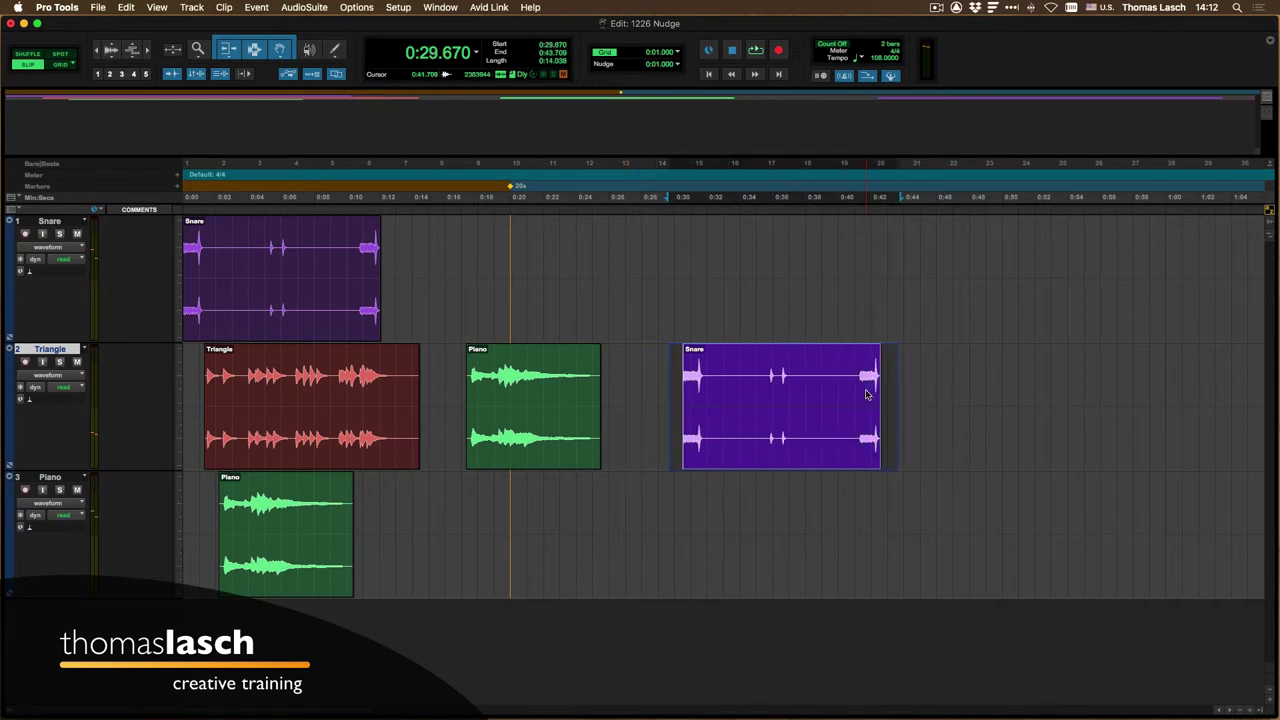
pyautogui.press('KP_Add')
pyautogui.press('KP_Add')
pyautogui.press('KP_Add')
pyautogui.press('KP_Subtract')
pyautogui.press('KP_Subtract')
pyautogui.press('KP_Subtract')
pyautogui.press('KP_Subtract')
pyautogui.press('KP_Subtract')
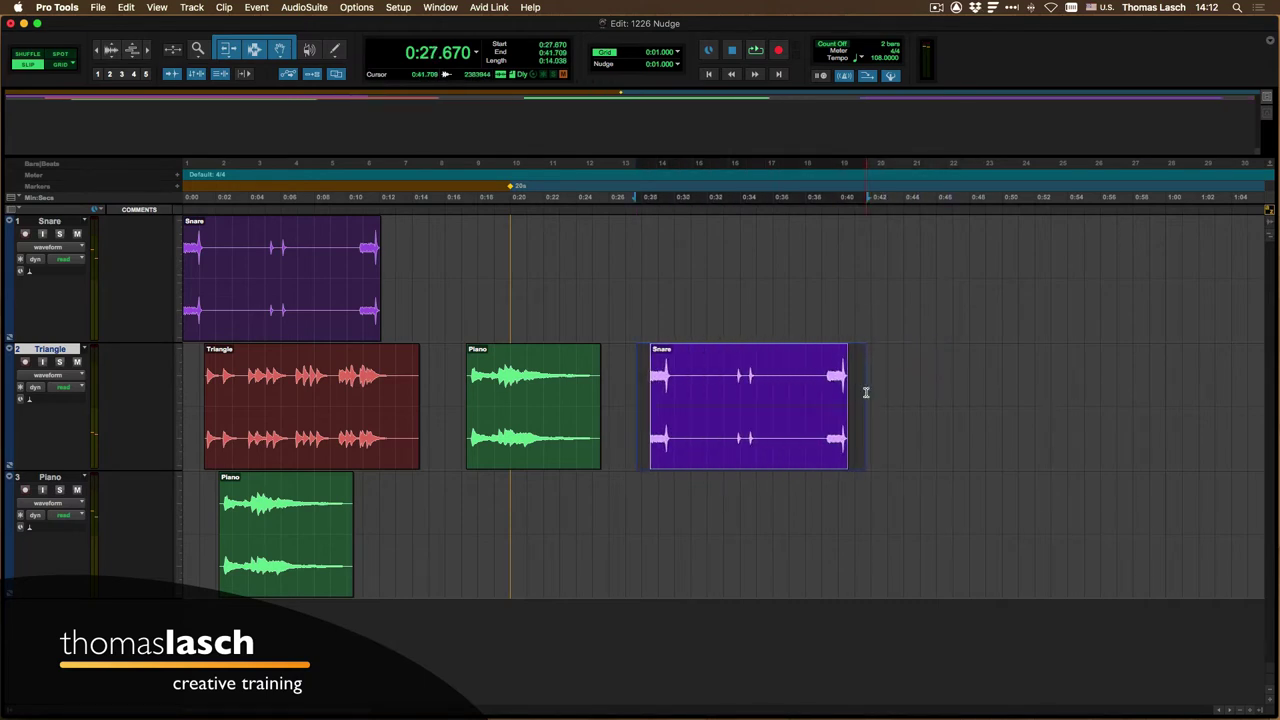
# Select a range of about 25.3 seconds around both copied clips and nudge them back and forth, leaving its start at 0:17.398
pyautogui.moveTo(460, 363); pyautogui.dragTo(871, 377)
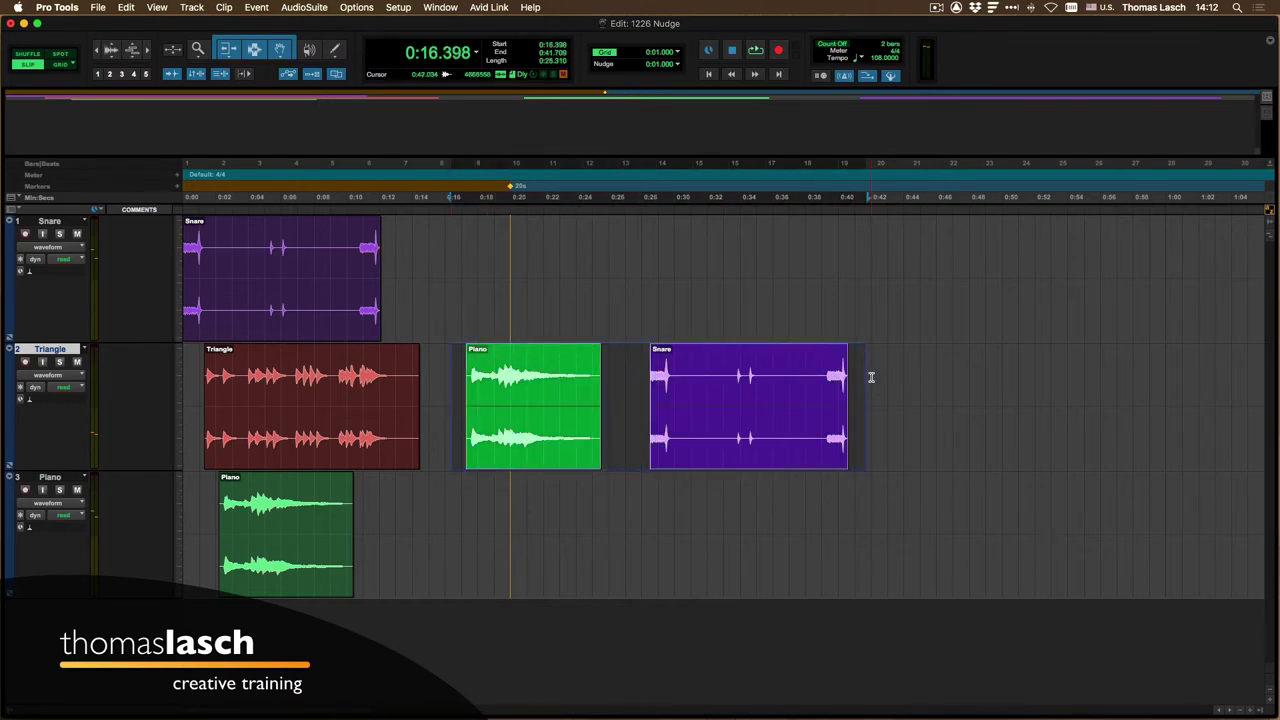
pyautogui.press('KP_Add')
pyautogui.press('KP_Add')
pyautogui.press('KP_Add')
pyautogui.press('KP_Add')
pyautogui.press('KP_Add')
pyautogui.press('KP_Subtract')
pyautogui.press('KP_Subtract')
pyautogui.press('KP_Subtract')
pyautogui.press('KP_Subtract')
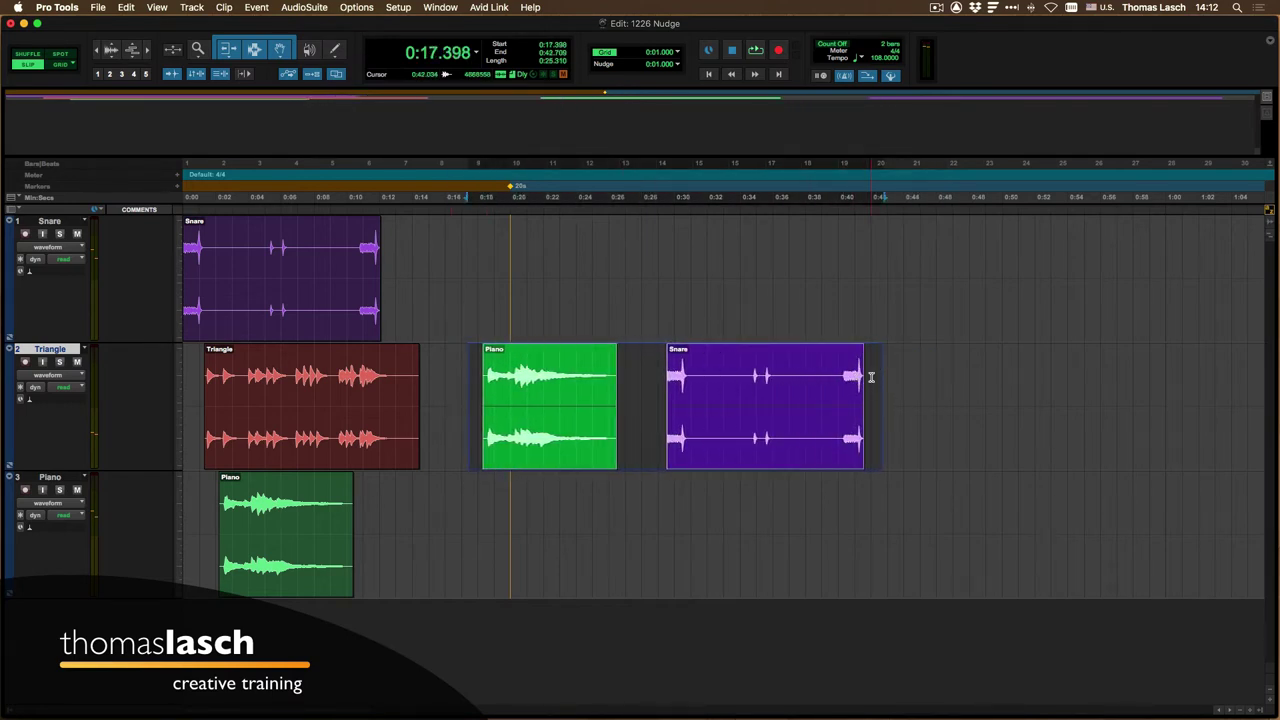
# Nudge both copied clips earlier and later in 1-second increments, finishing with the range start at 0:16.398
pyautogui.press('KP_Subtract')
pyautogui.press('KP_Subtract')
pyautogui.press('KP_Add')
pyautogui.press('KP_Add')
pyautogui.press('KP_Subtract')
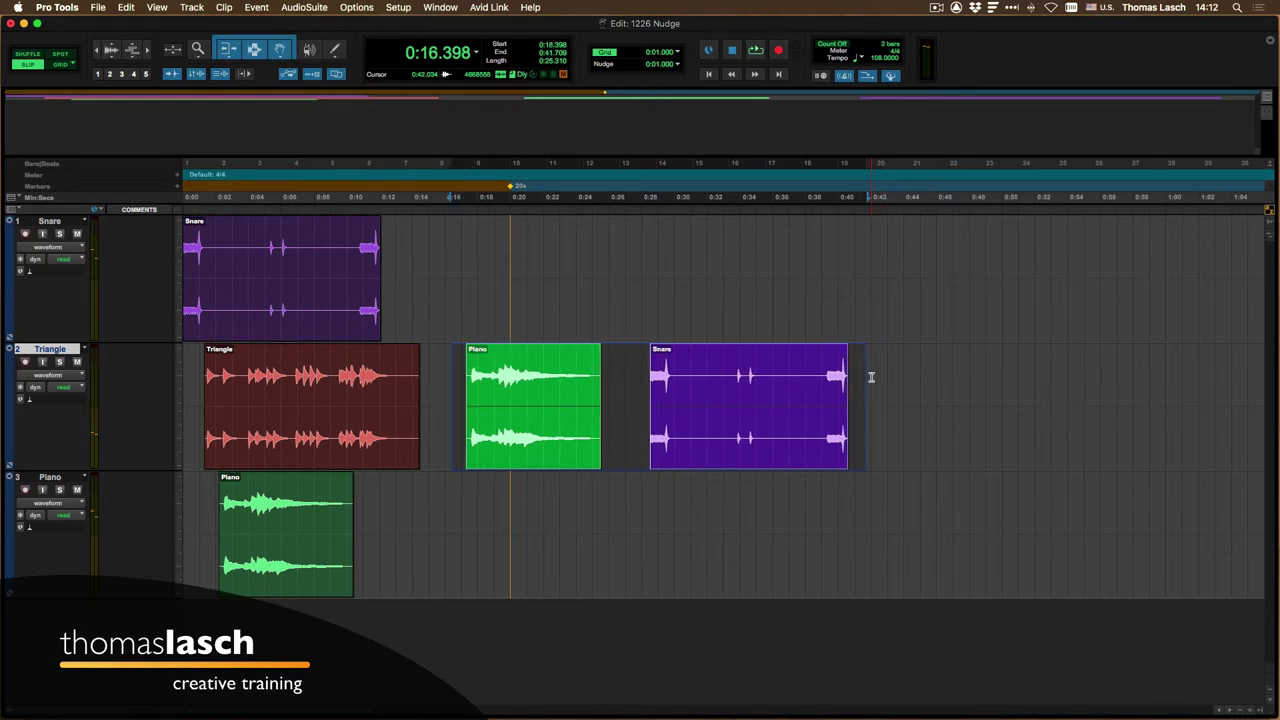
pyautogui.press('KP_Add')
pyautogui.press('KP_Add')
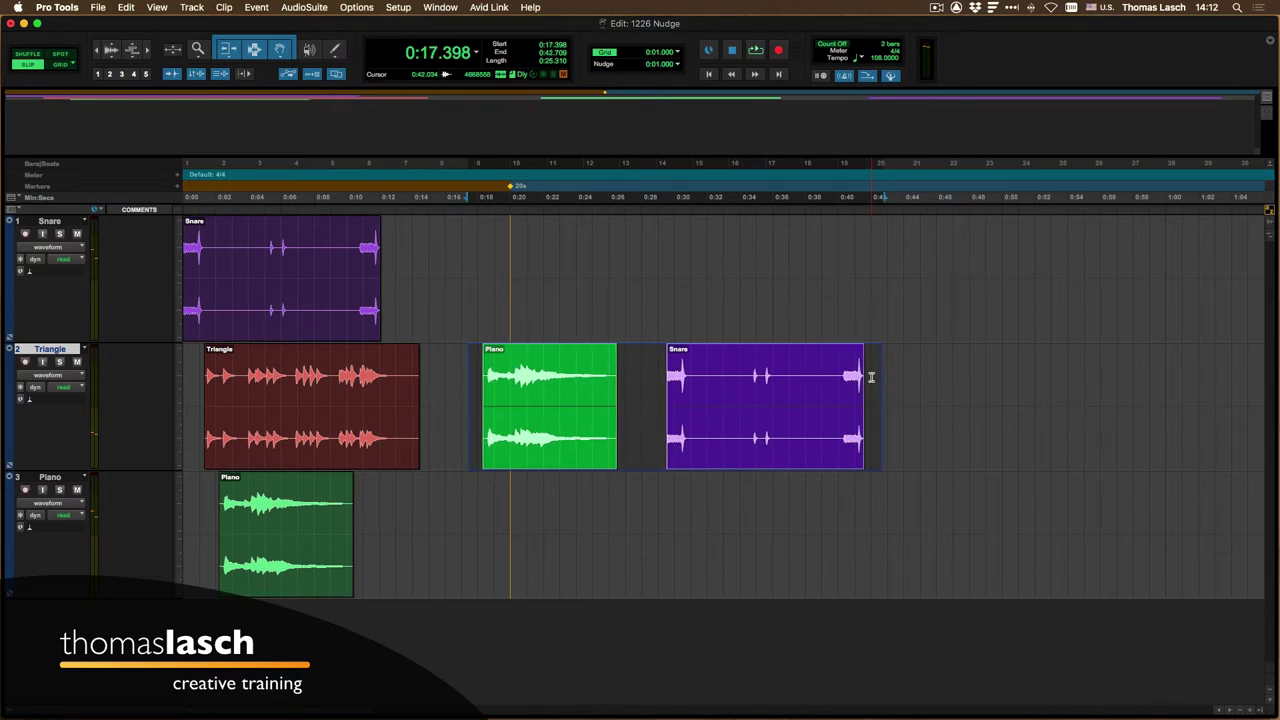
pyautogui.press('KP_Subtract')
pyautogui.press('KP_Subtract')
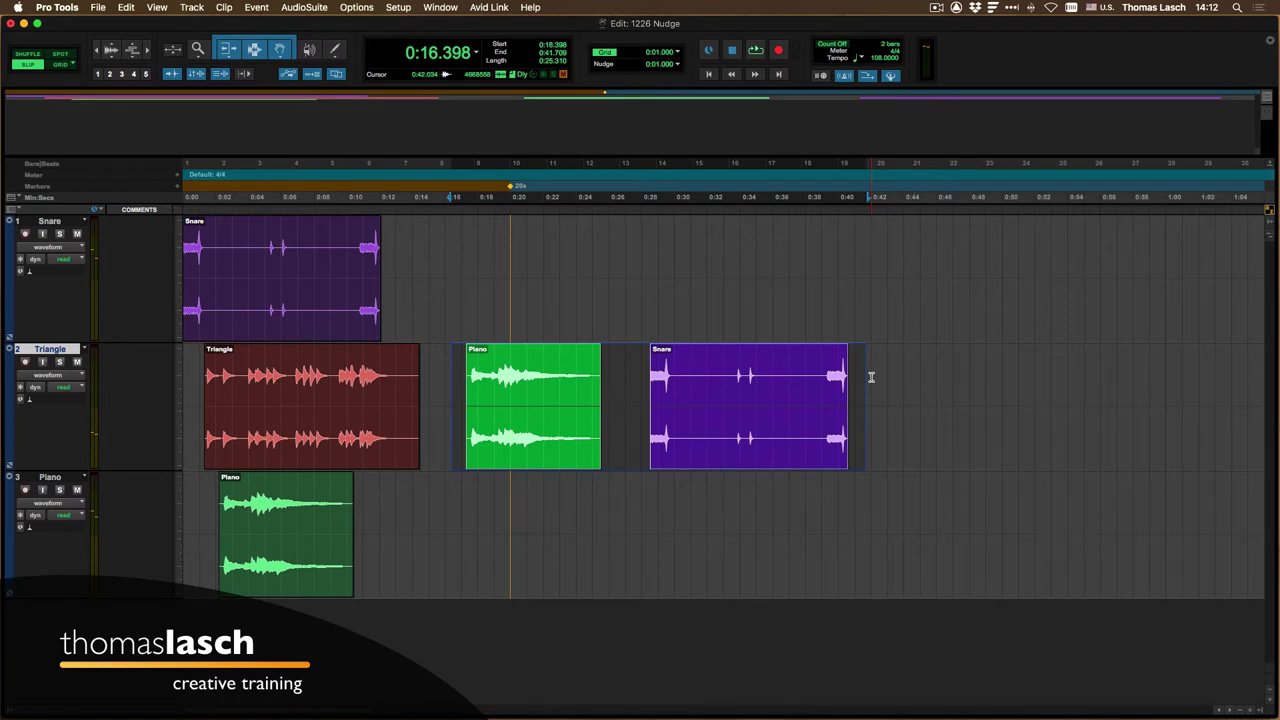
# Nudge only the selection range later, without moving the Piano and Snare copies, to start at 0:27.398
pyautogui.press('shift+KP_Add')
pyautogui.press('shift+KP_Add')
pyautogui.press('shift+KP_Add')
pyautogui.press('shift+KP_Add')
pyautogui.press('shift+KP_Add')
pyautogui.press('shift+KP_Add')
pyautogui.press('shift+KP_Add')
pyautogui.press('shift+KP_Add')
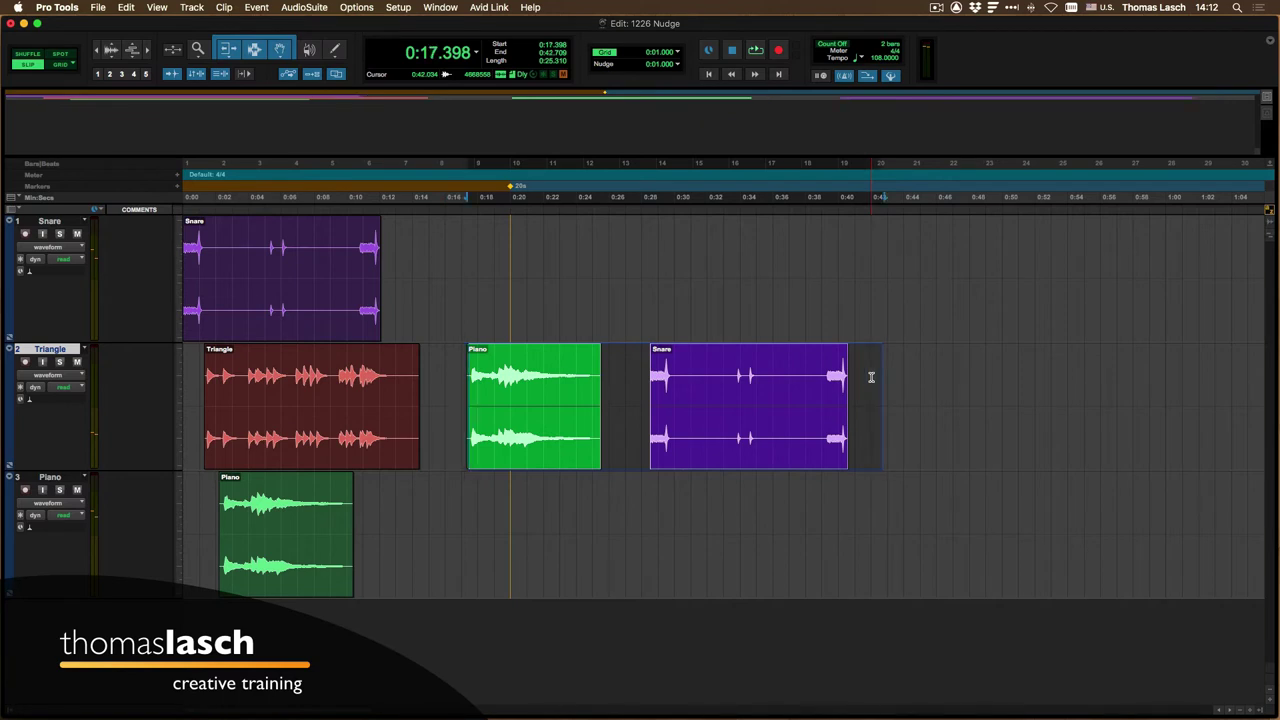
pyautogui.press('shift+KP_Add')
pyautogui.press('shift+KP_Add')
pyautogui.press('shift+KP_Add')
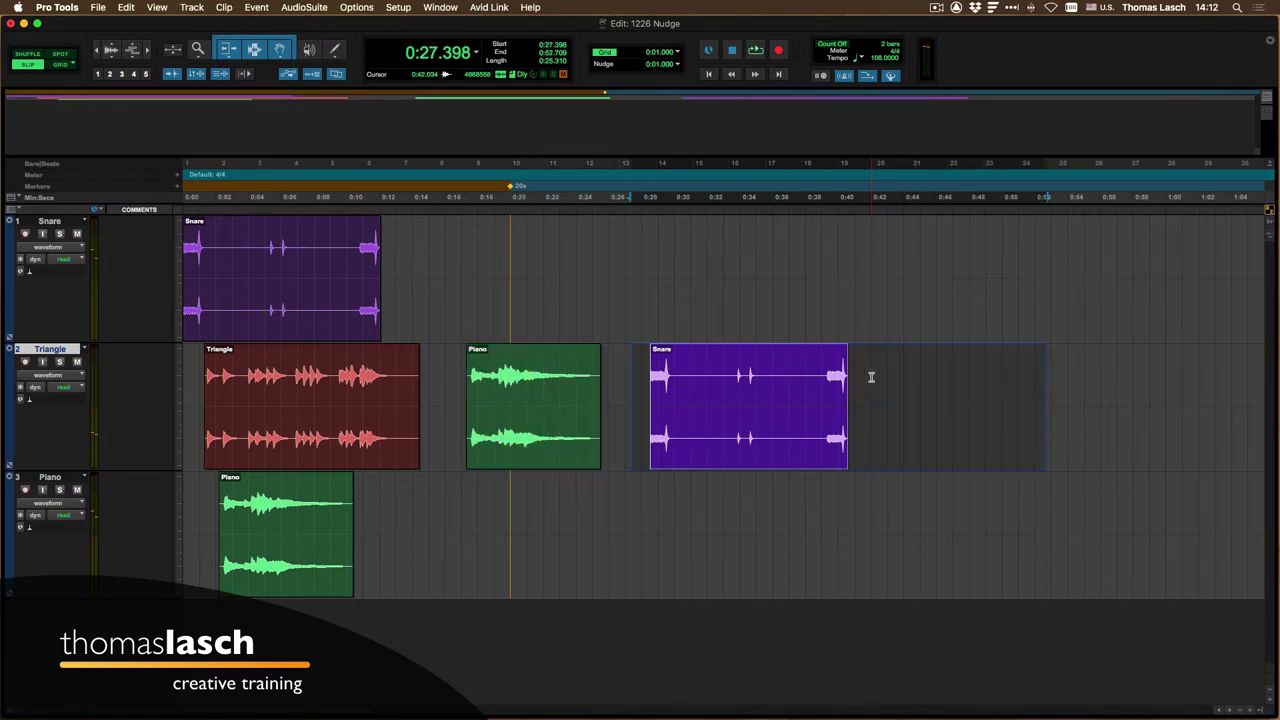
# Nudge only the selection range back to start at 0:17.398 and place the edit cursor in the Snare copy at about 0:32.3
pyautogui.press('shift+KP_Subtract')
pyautogui.press('shift+KP_Subtract')
pyautogui.press('shift+KP_Subtract')
pyautogui.press('shift+KP_Subtract')
pyautogui.press('shift+KP_Subtract')
pyautogui.press('shift+KP_Subtract')
pyautogui.press('shift+KP_Subtract')
pyautogui.press('shift+KP_Subtract')
pyautogui.press('shift+KP_Subtract')
pyautogui.press('shift+KP_Subtract')
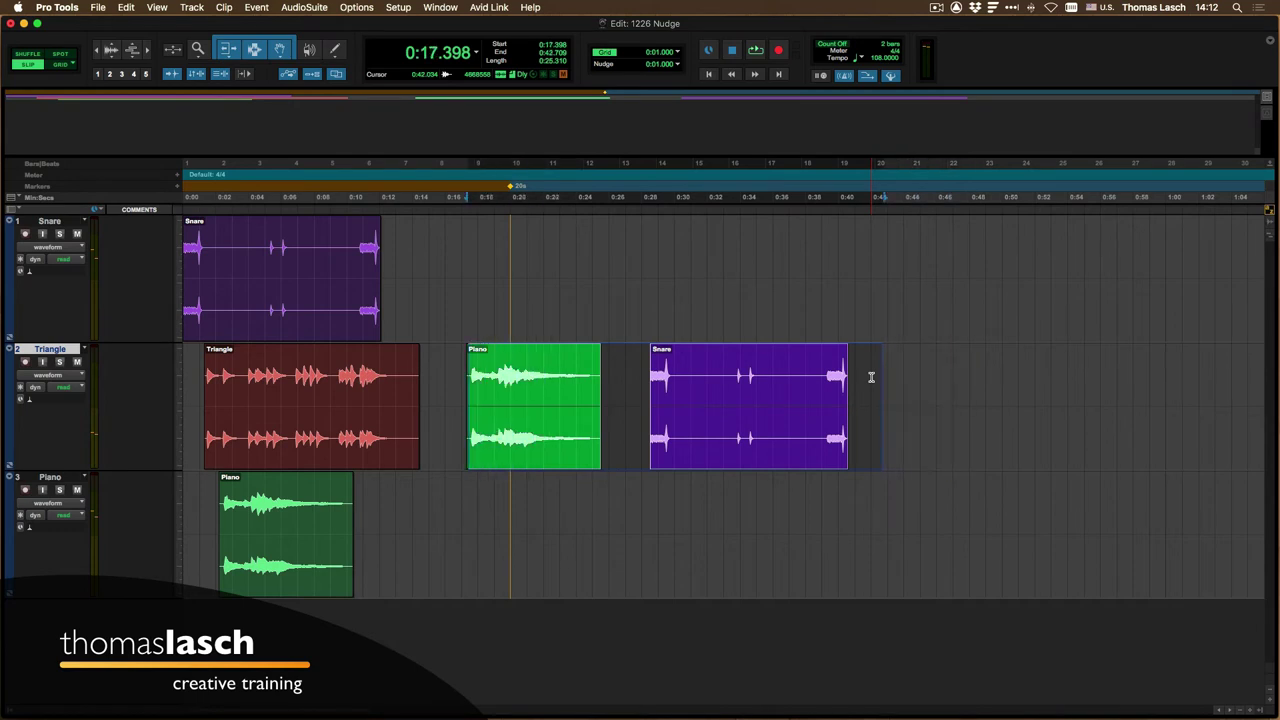
pyautogui.click(713, 376)
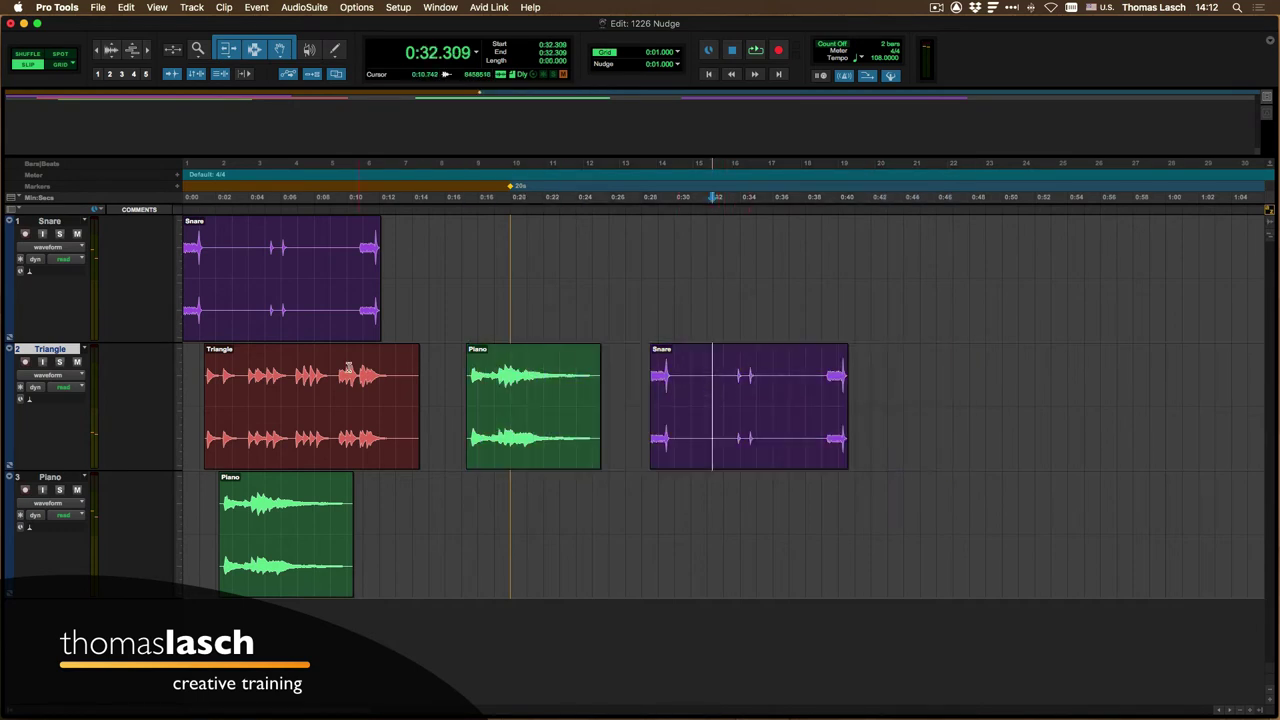
# Select the whole Snare copy on the Triangle track for nudging
pyautogui.click(758, 448)
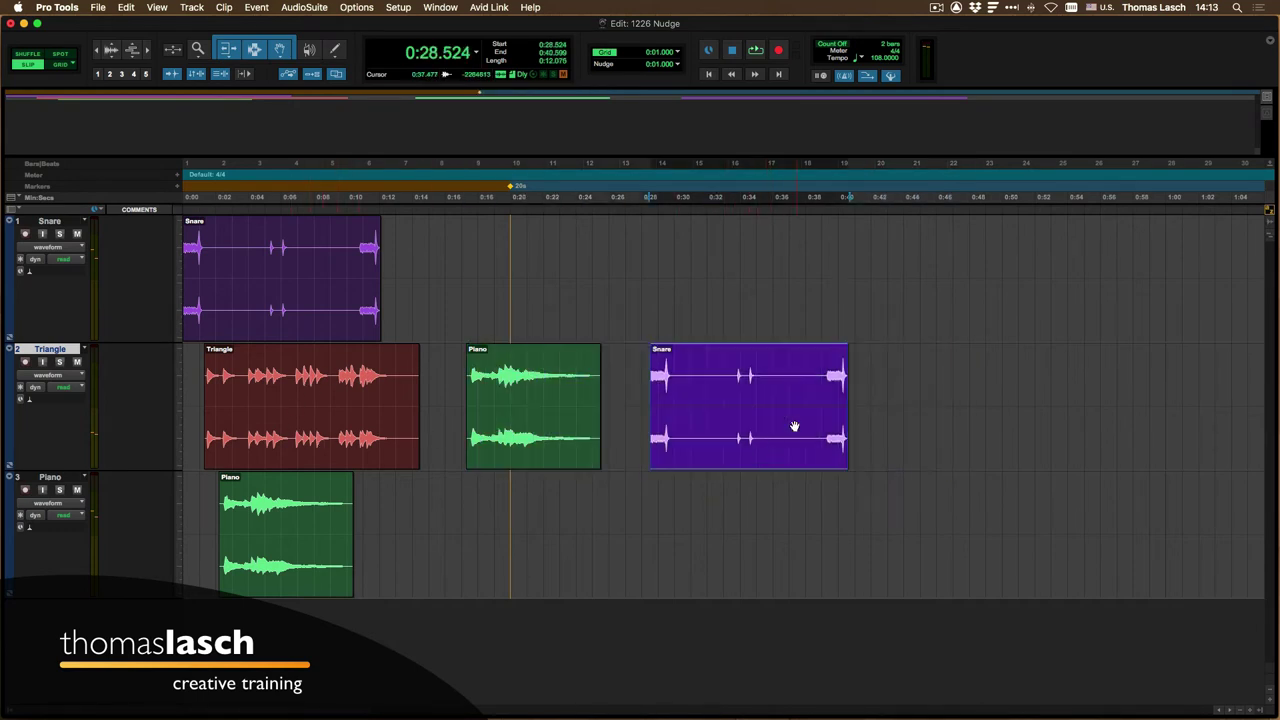
pyautogui.click(630, 363)
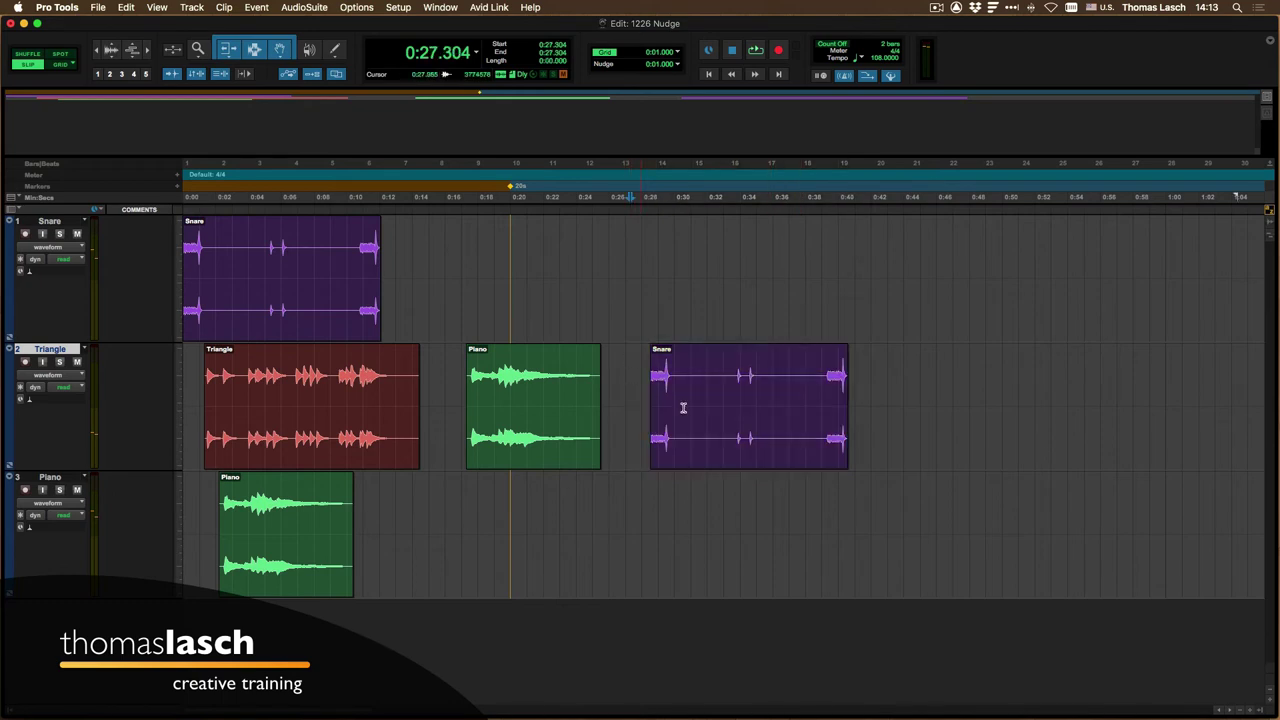
pyautogui.click(759, 442)
pyautogui.press('t')
pyautogui.hscroll(5, 766, 439)
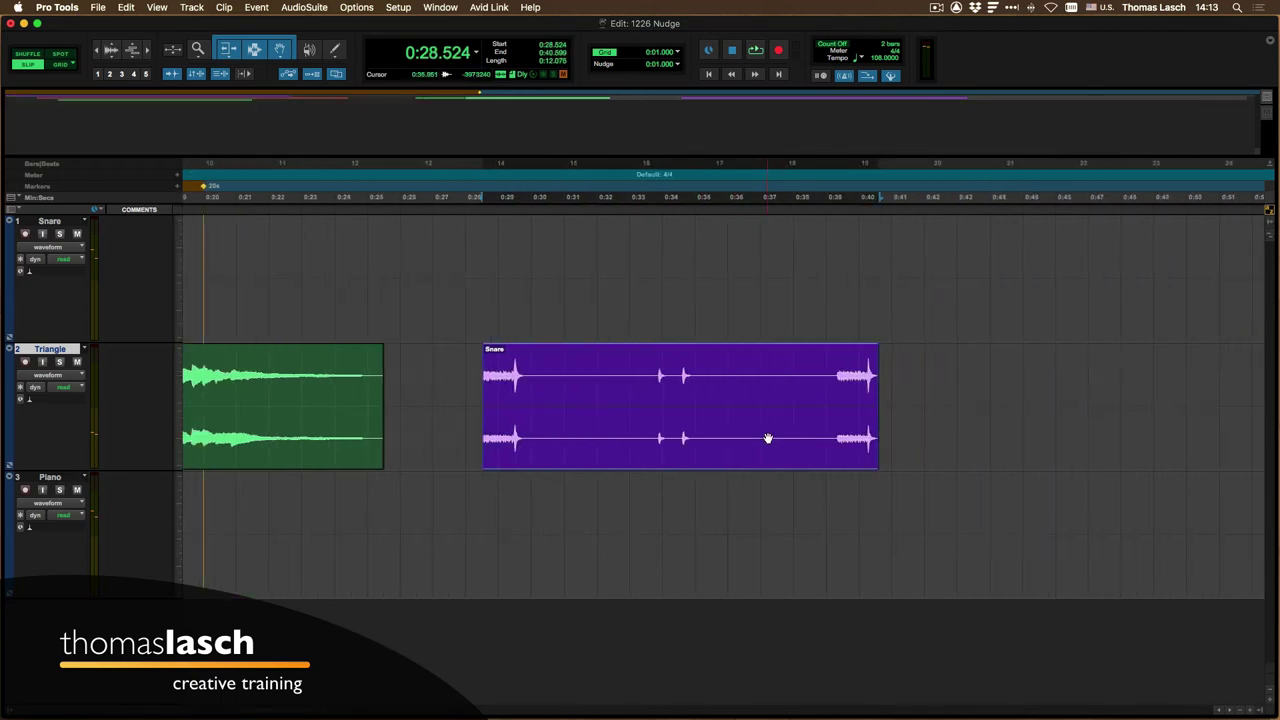
pyautogui.click(899, 398)
pyautogui.click(710, 432)
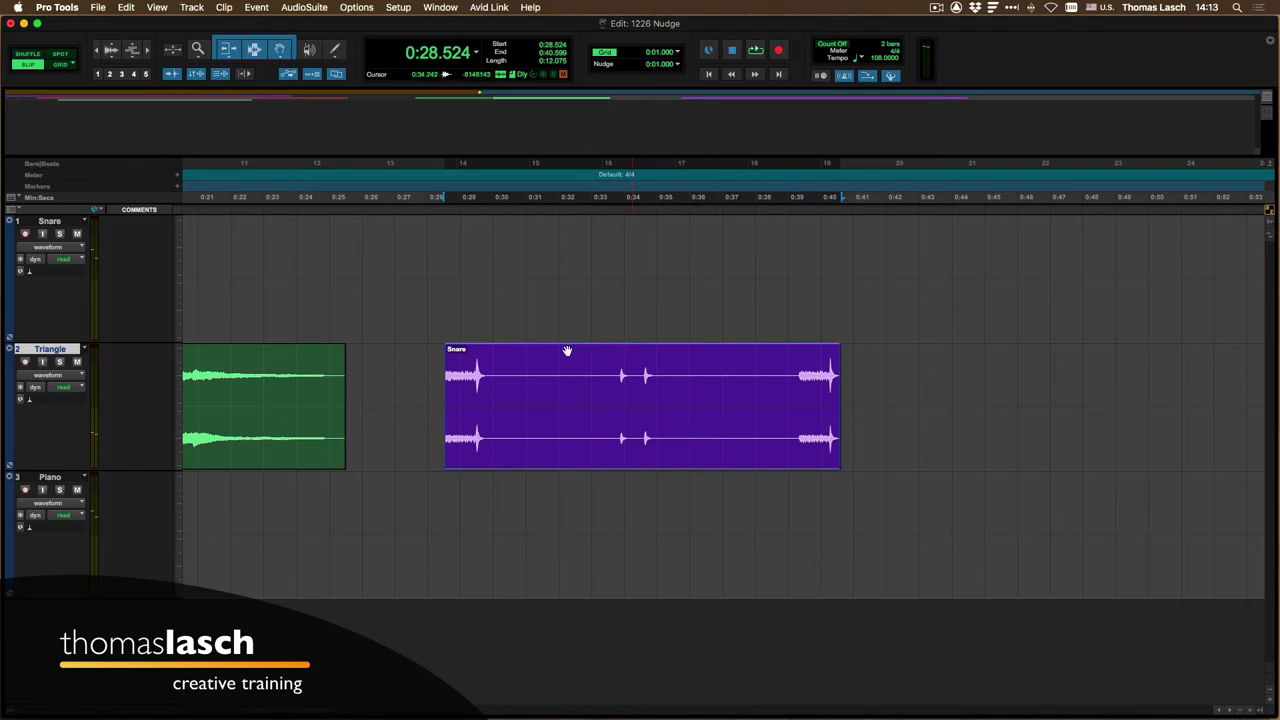
# Nudge the Snare copy three 1-second increments later and back to start at 0:28.524
pyautogui.press('KP_Add')
pyautogui.press('KP_Add')
pyautogui.press('KP_Add')
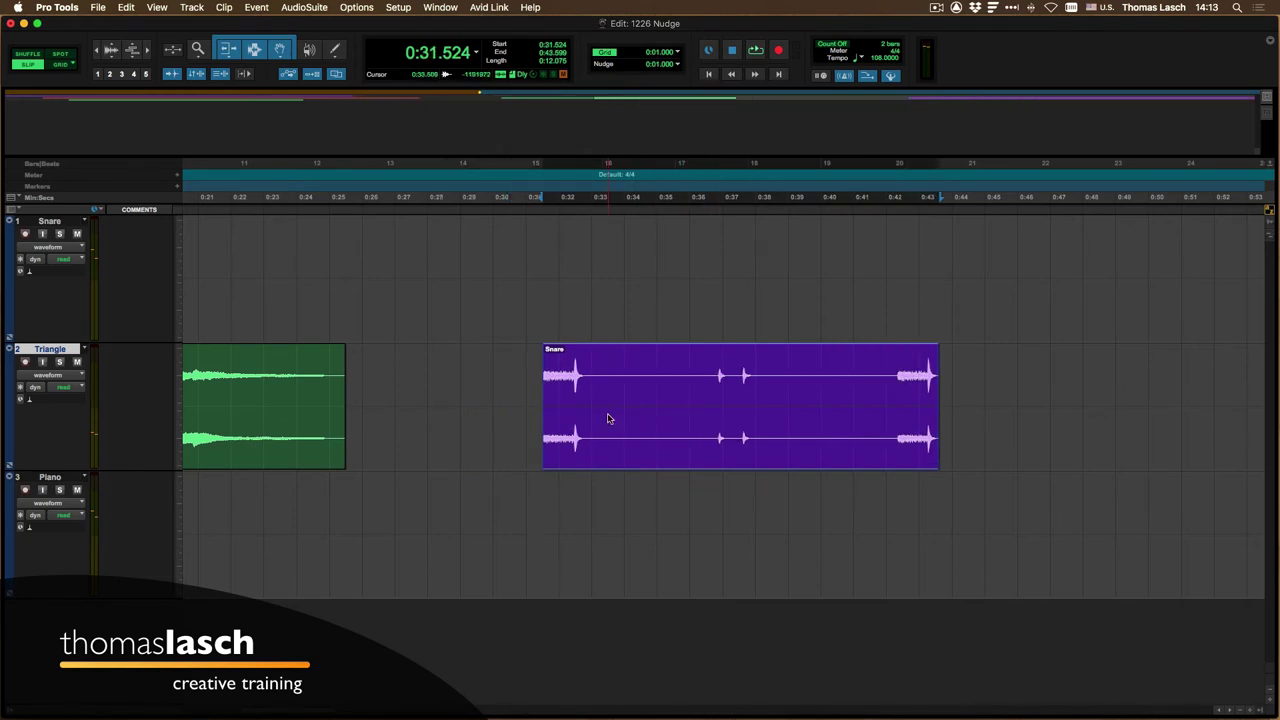
pyautogui.press('KP_Subtract')
pyautogui.press('KP_Subtract')
pyautogui.press('KP_Subtract')
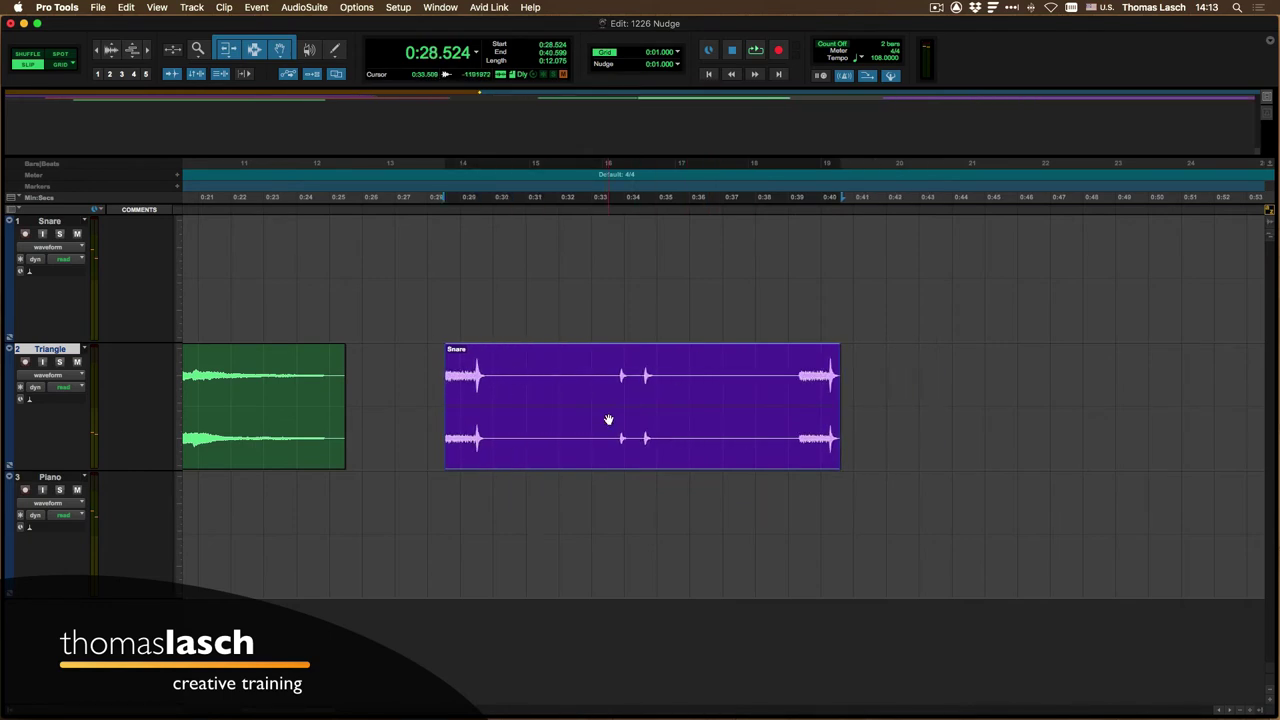
# Nudge the Snare copy five 1-second increments later, and return it by five increments to 0:28.524
pyautogui.press('KP_Add')
pyautogui.press('KP_Add')
pyautogui.press('KP_Add')
pyautogui.press('KP_Add')
pyautogui.press('KP_Add')
pyautogui.press('KP_Subtract')
pyautogui.press('KP_Subtract')
pyautogui.press('KP_Subtract')
pyautogui.press('KP_Subtract')
pyautogui.press('KP_Subtract')
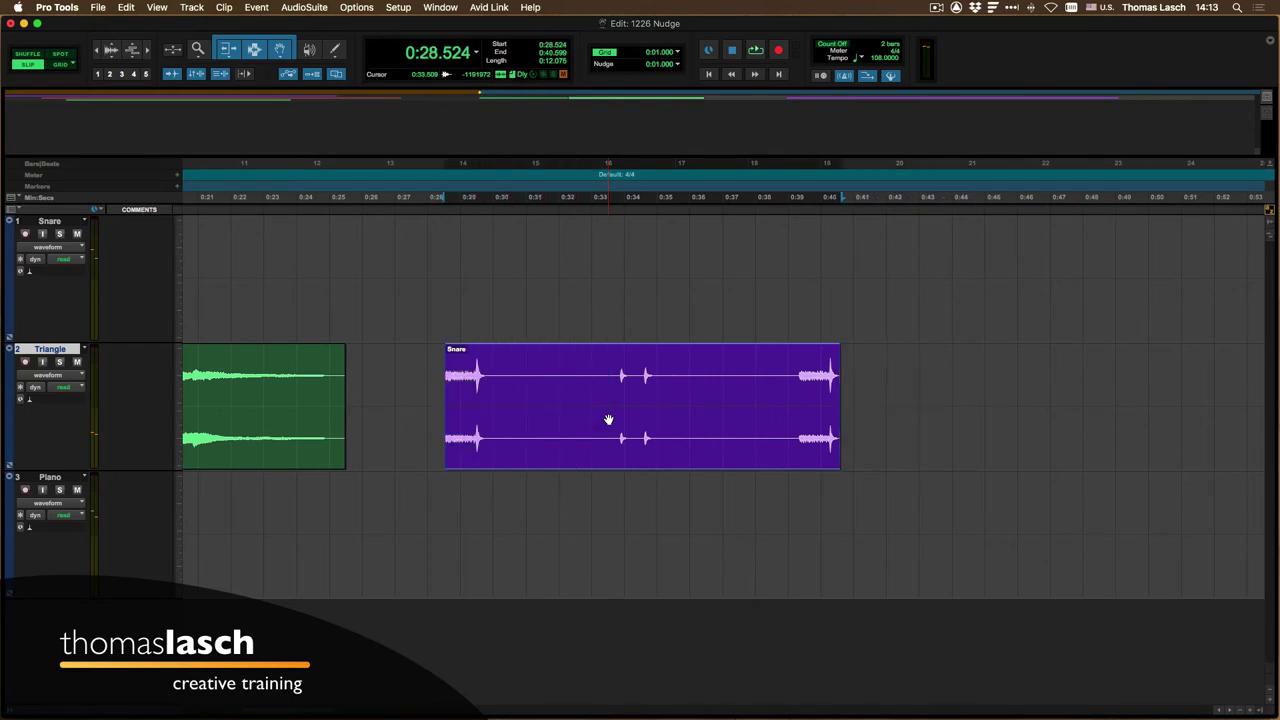
# Nudge only the selection range earlier and later, without moving the Snare copy, so the range starts at 0:30.524
pyautogui.press('shift+KP_Subtract')
pyautogui.press('shift+KP_Subtract')
pyautogui.press('shift+KP_Add')
pyautogui.press('shift+KP_Add')
pyautogui.press('shift+KP_Add')
pyautogui.press('shift+KP_Add')
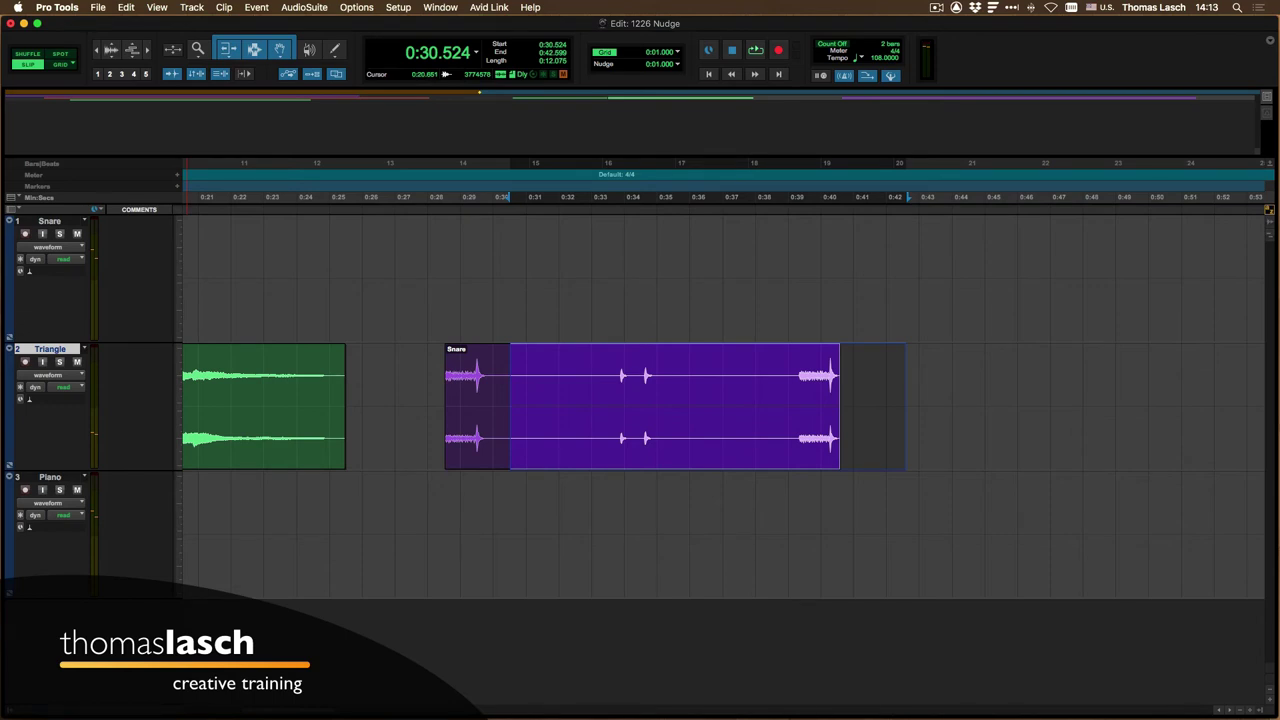
# Reselect the whole Snare copy and set the Nudge value to Bars|Beats at 1 bar
pyautogui.click(923, 423)
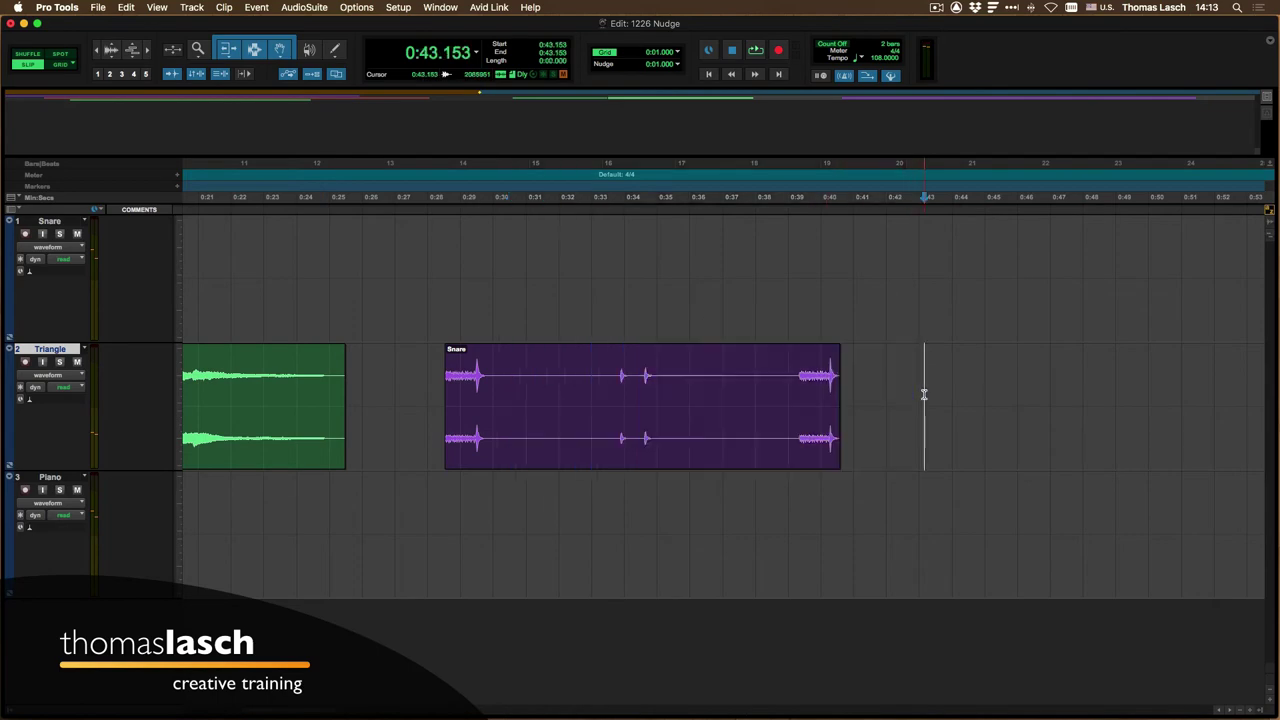
pyautogui.doubleClick(651, 400)
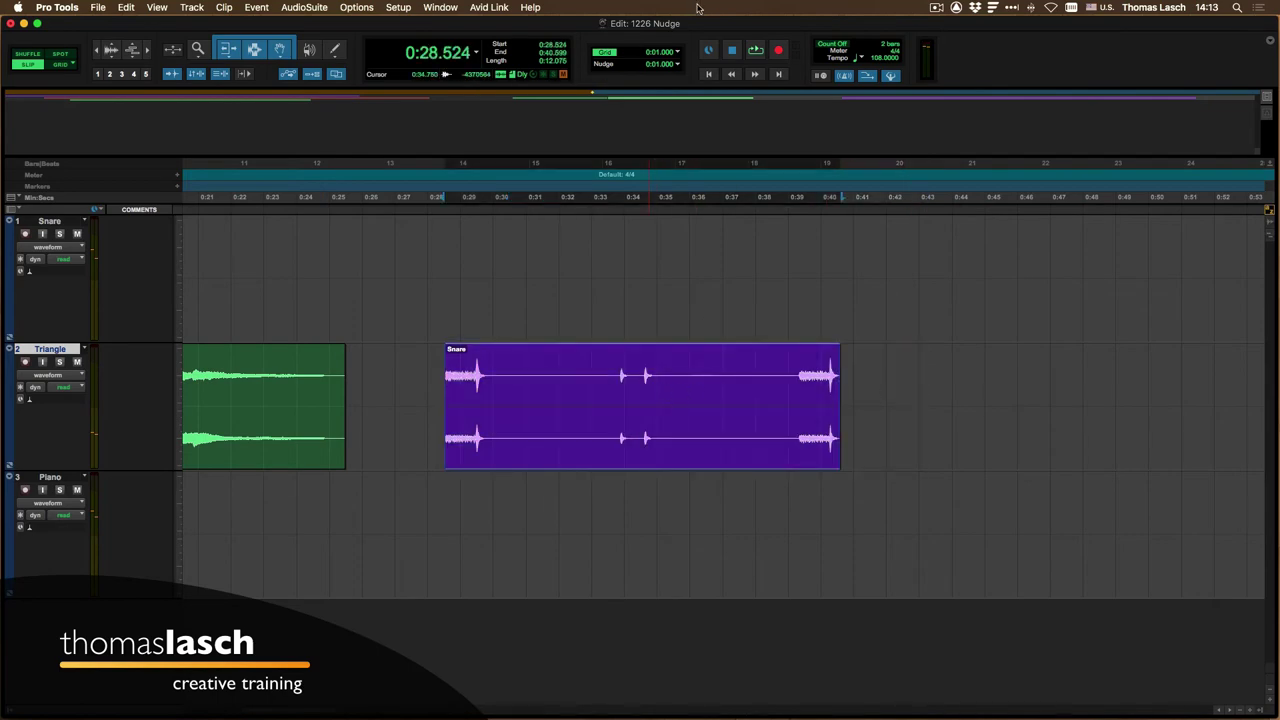
pyautogui.click(678, 66)
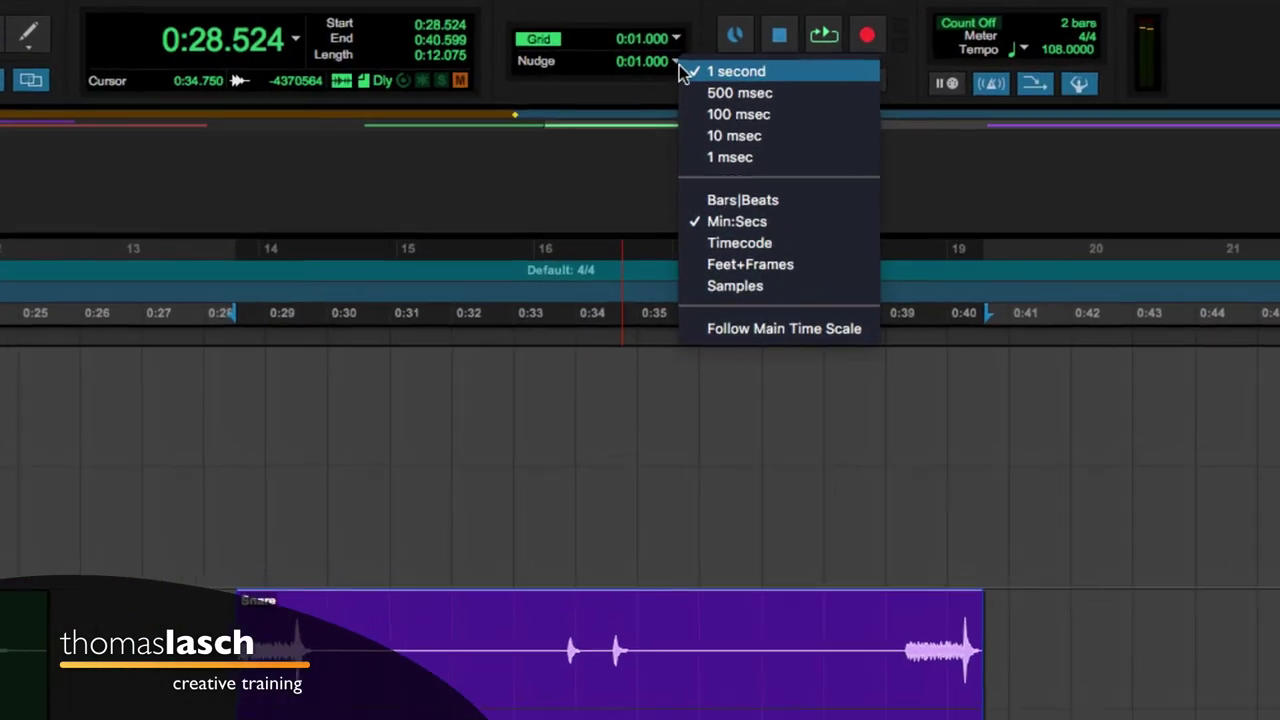
pyautogui.click(758, 206)
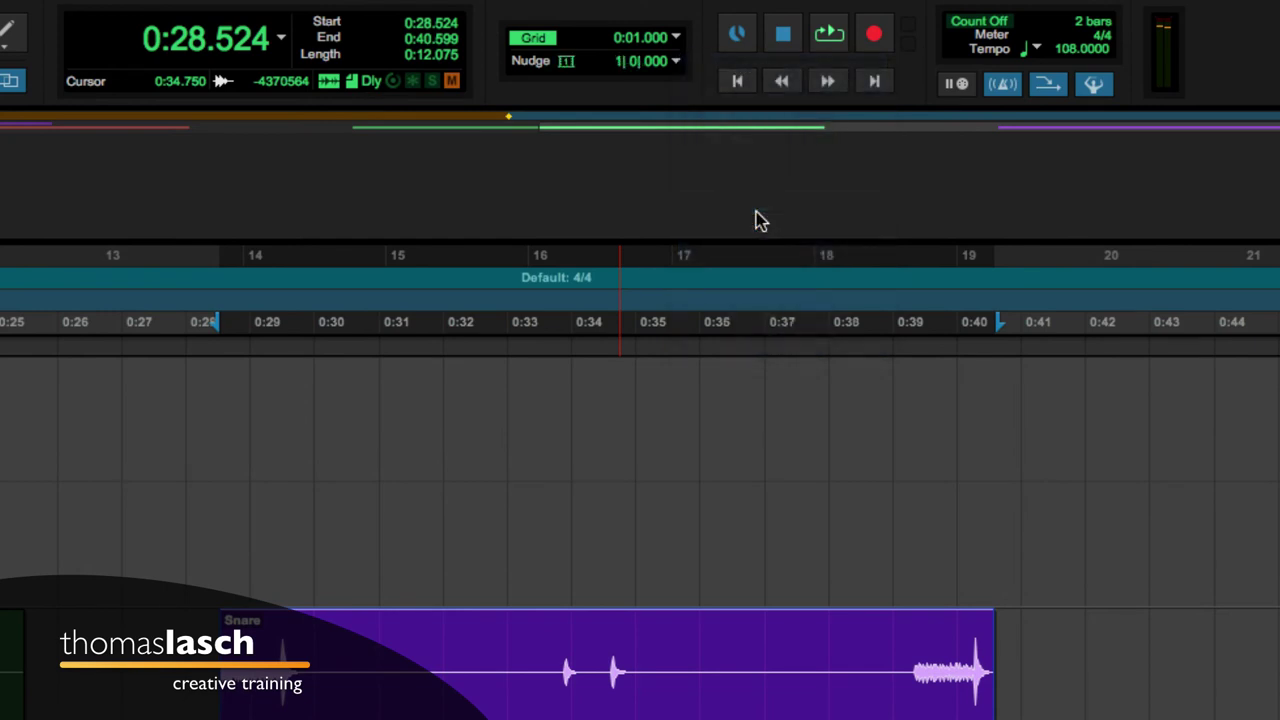
# Switch the Nudge value to Min:Secs at 1 second and back to Bars|Beats at 1 bar
pyautogui.click(680, 60)
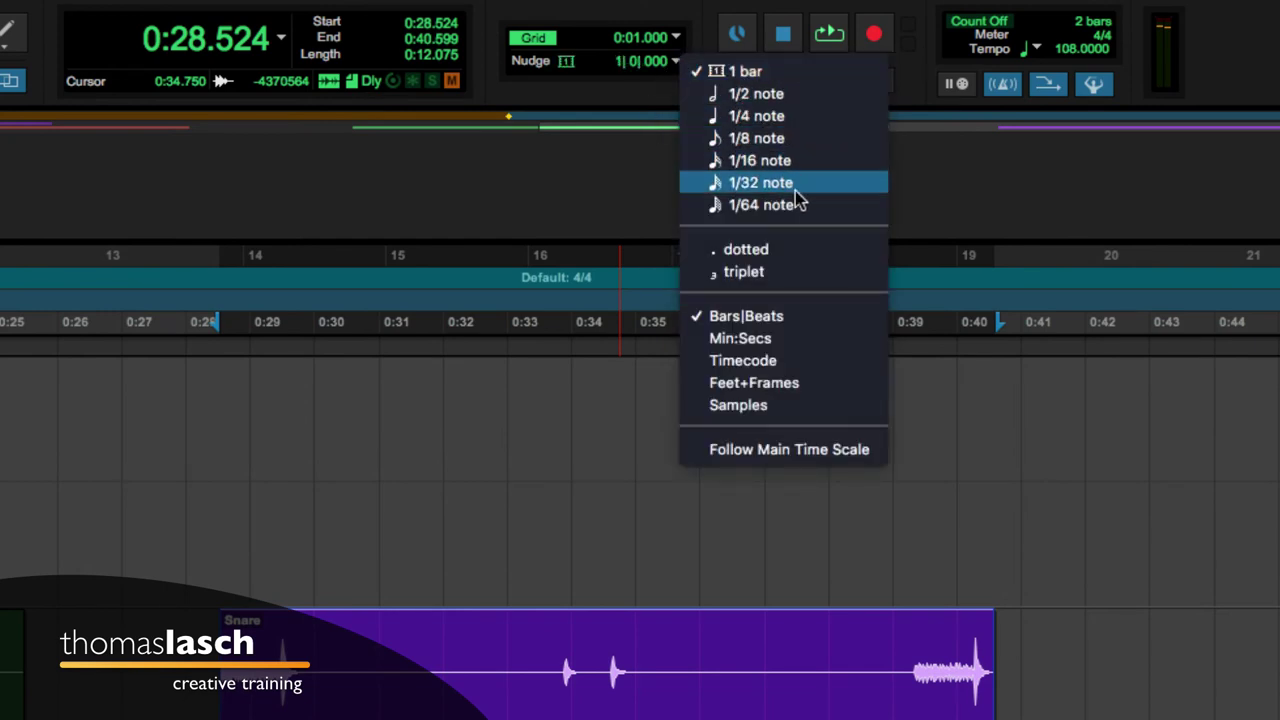
pyautogui.click(773, 346)
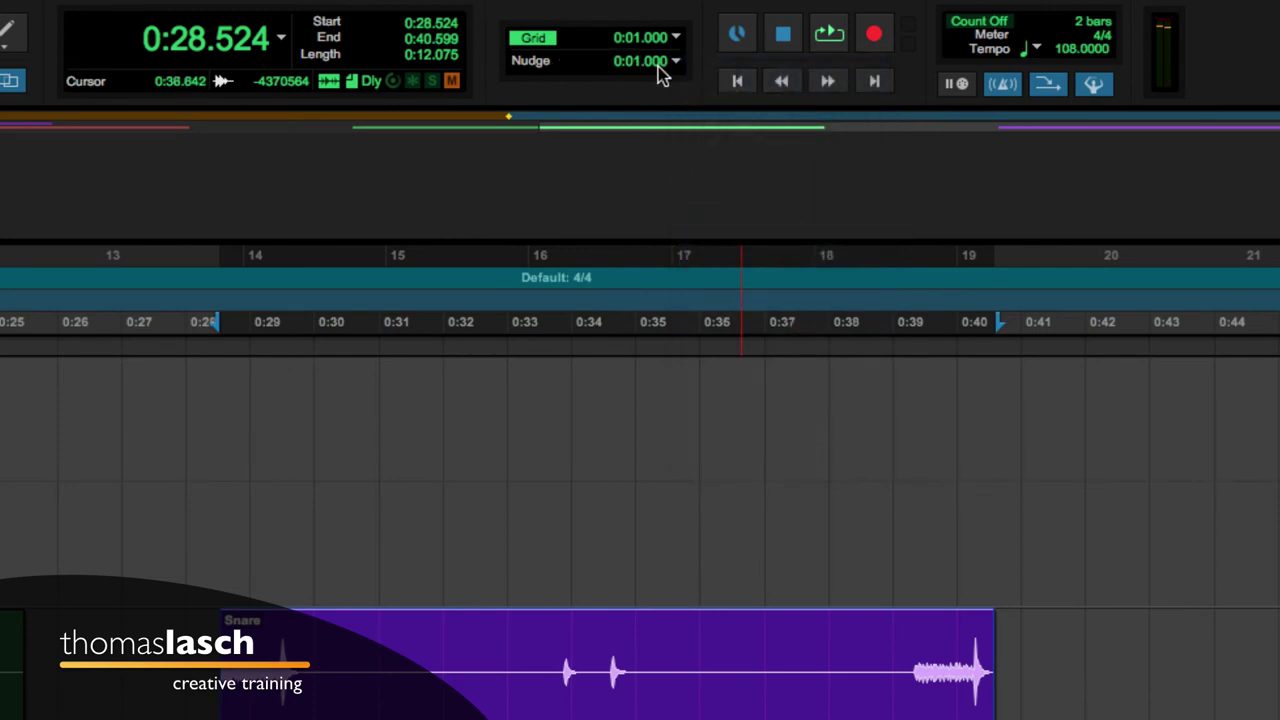
pyautogui.click(672, 61)
pyautogui.click(737, 207)
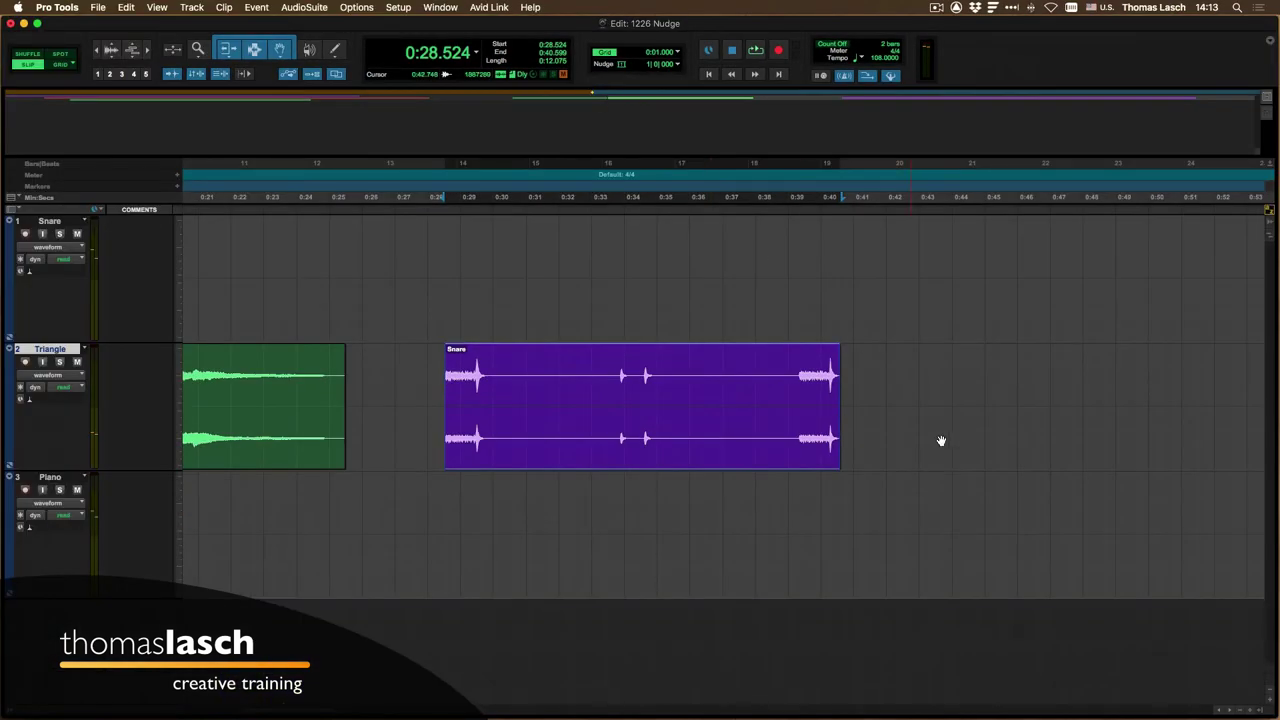
# Move the Snare copy on the Triangle track later so that it starts at 0:29.989
pyautogui.click(953, 438)
pyautogui.press('r')
pyautogui.press('r')
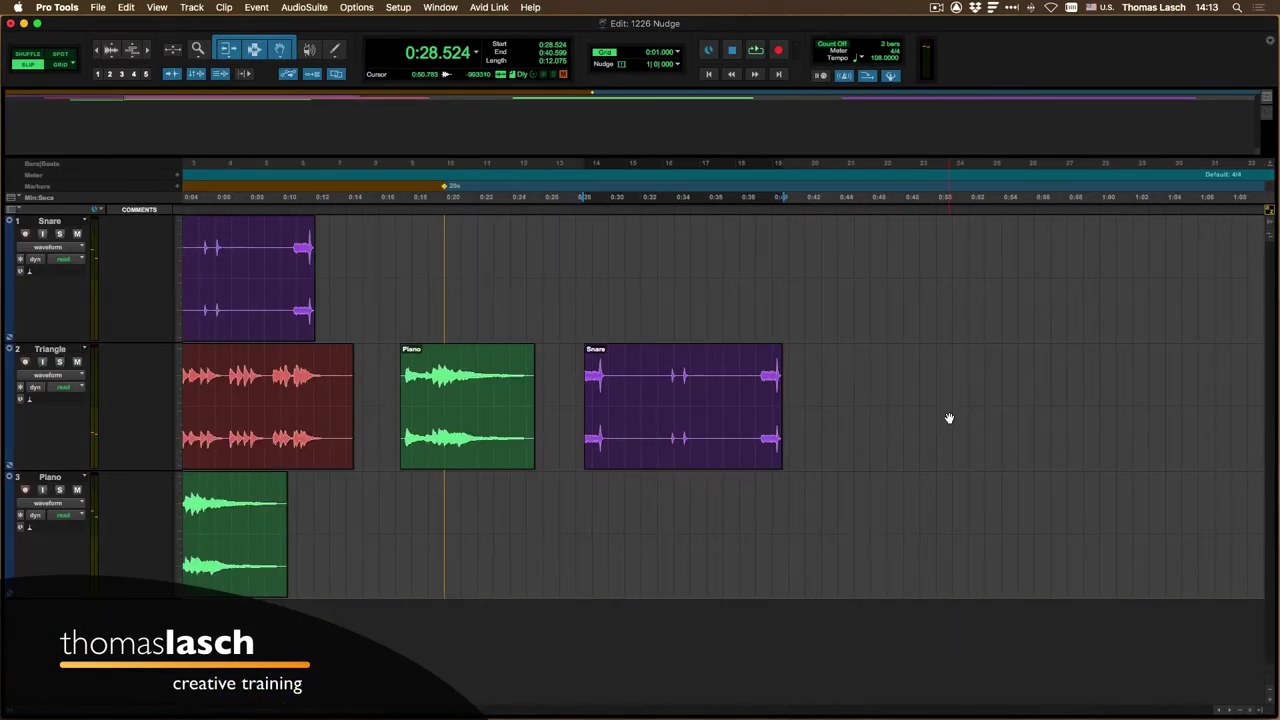
pyautogui.click(451, 452)
pyautogui.moveTo(451, 452); pyautogui.dragTo(481, 459)
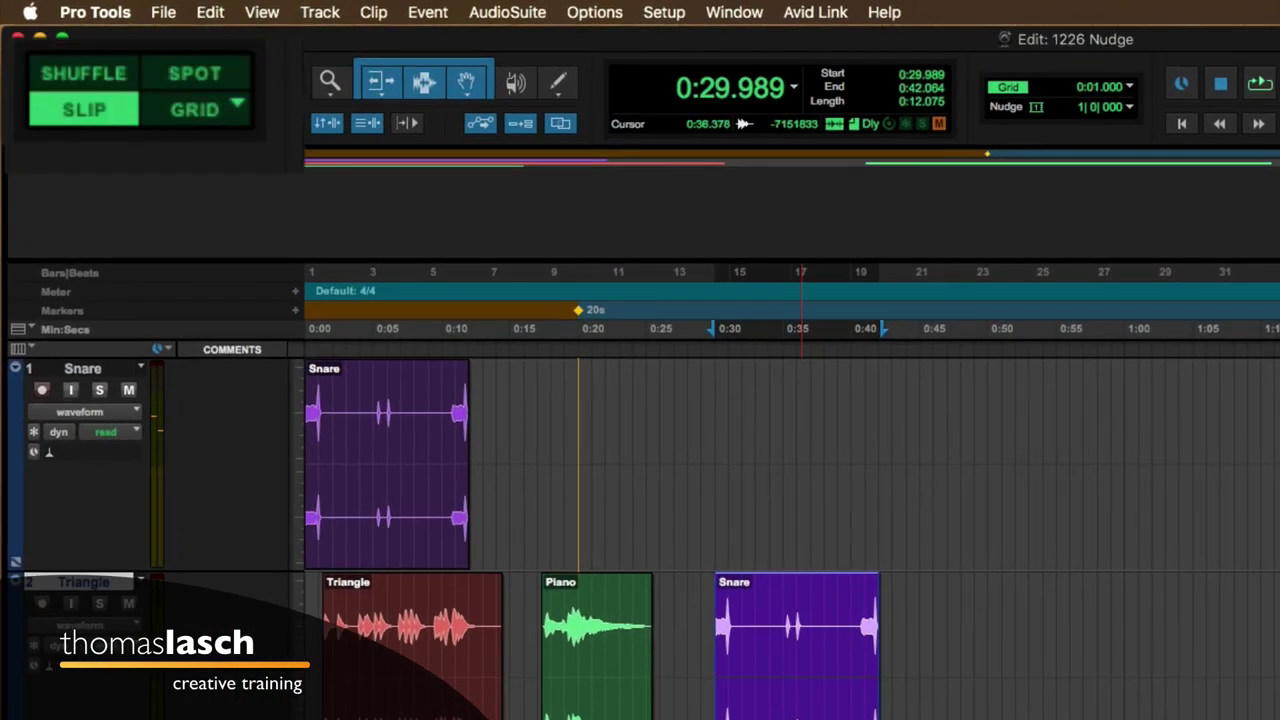
# In Slip mode, nudge the Snare copy four 1-bar increments later and back to start at 0:29.989
pyautogui.press('KP_Add')
pyautogui.press('KP_Add')
pyautogui.press('KP_Add')
pyautogui.press('KP_Add')
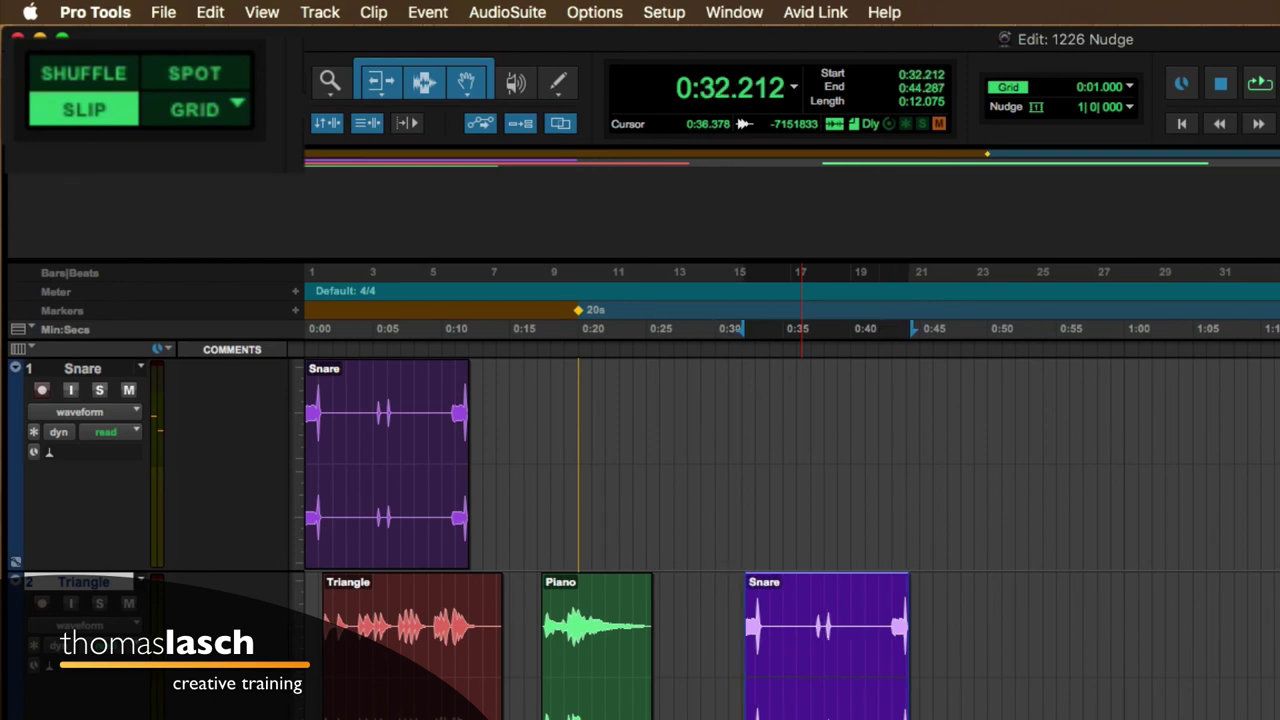
pyautogui.press('KP_Subtract')
pyautogui.press('KP_Subtract')
pyautogui.press('KP_Subtract')
pyautogui.press('KP_Subtract')
# Switch to Shuffle mode and nudge the Snare copy later and earlier by 1-bar increments, finishing at 0:29.989
pyautogui.press('F1')
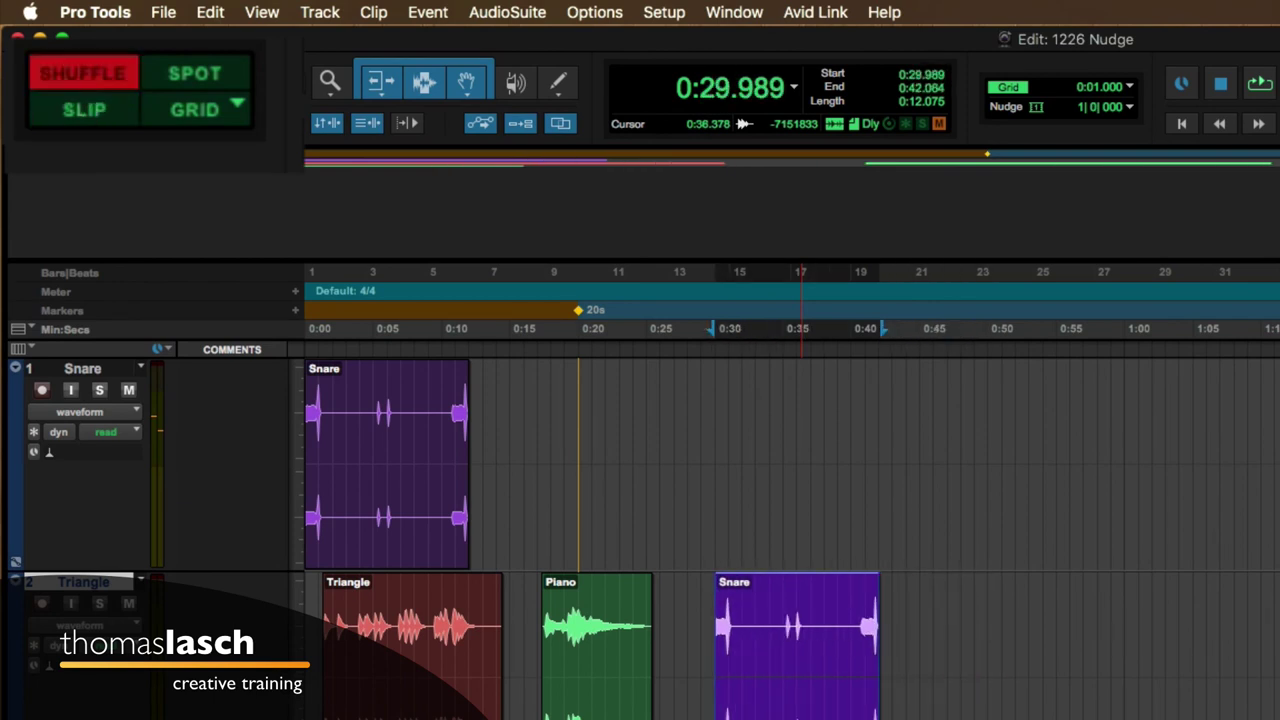
pyautogui.press('KP_Add')
pyautogui.press('KP_Add')
pyautogui.press('KP_Add')
pyautogui.press('KP_Add')
pyautogui.press('KP_Add')
pyautogui.press('KP_Subtract')
pyautogui.press('KP_Subtract')
pyautogui.press('KP_Subtract')
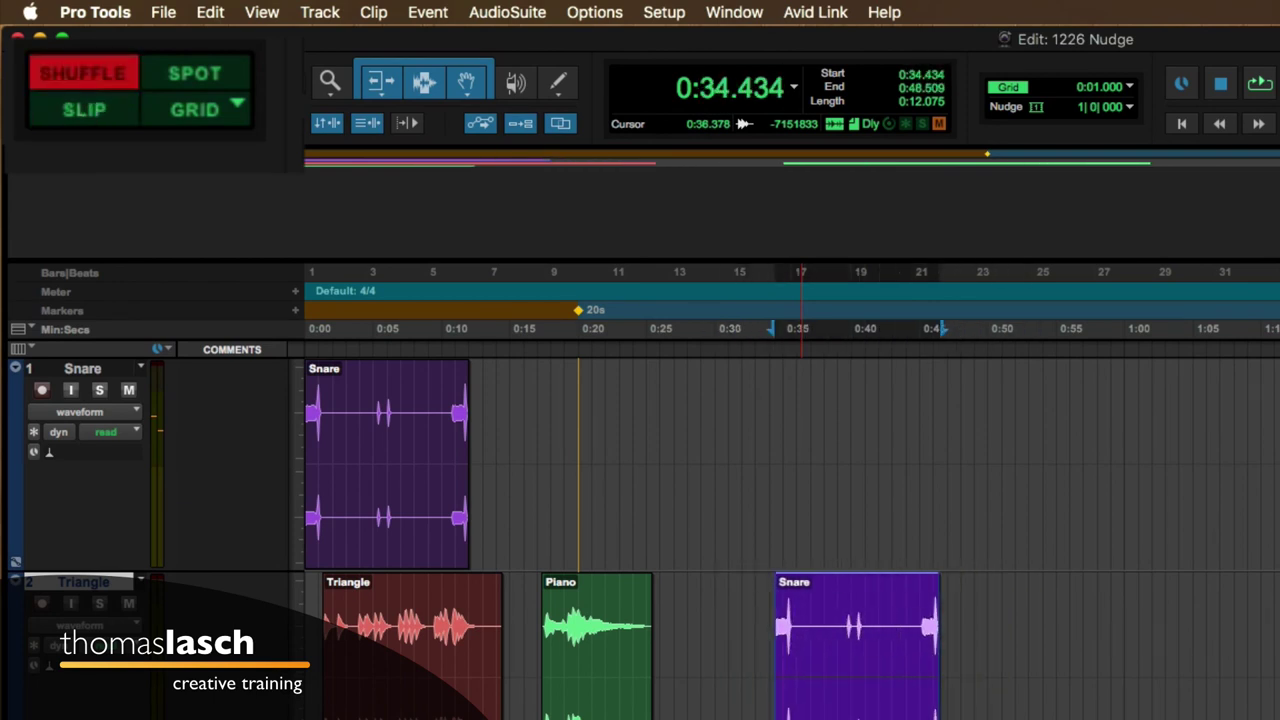
pyautogui.press('KP_Subtract')
pyautogui.press('KP_Subtract')
pyautogui.press('KP_Add')
pyautogui.press('KP_Subtract')
# Switch to Spot mode and nudge the Snare copy earlier to 0:25.545, later, and back to 0:29.989 in 1-bar increments
pyautogui.press('F2')
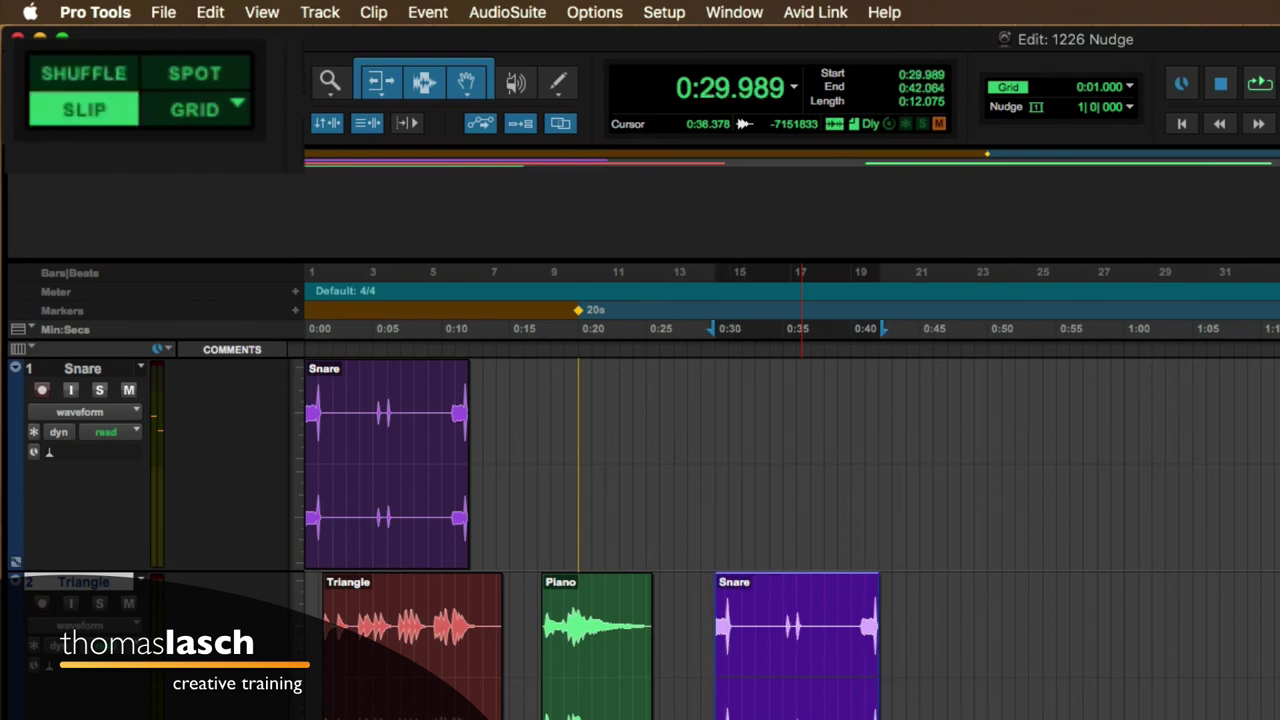
pyautogui.press('F3')
pyautogui.press('KP_Subtract')
pyautogui.press('KP_Subtract')
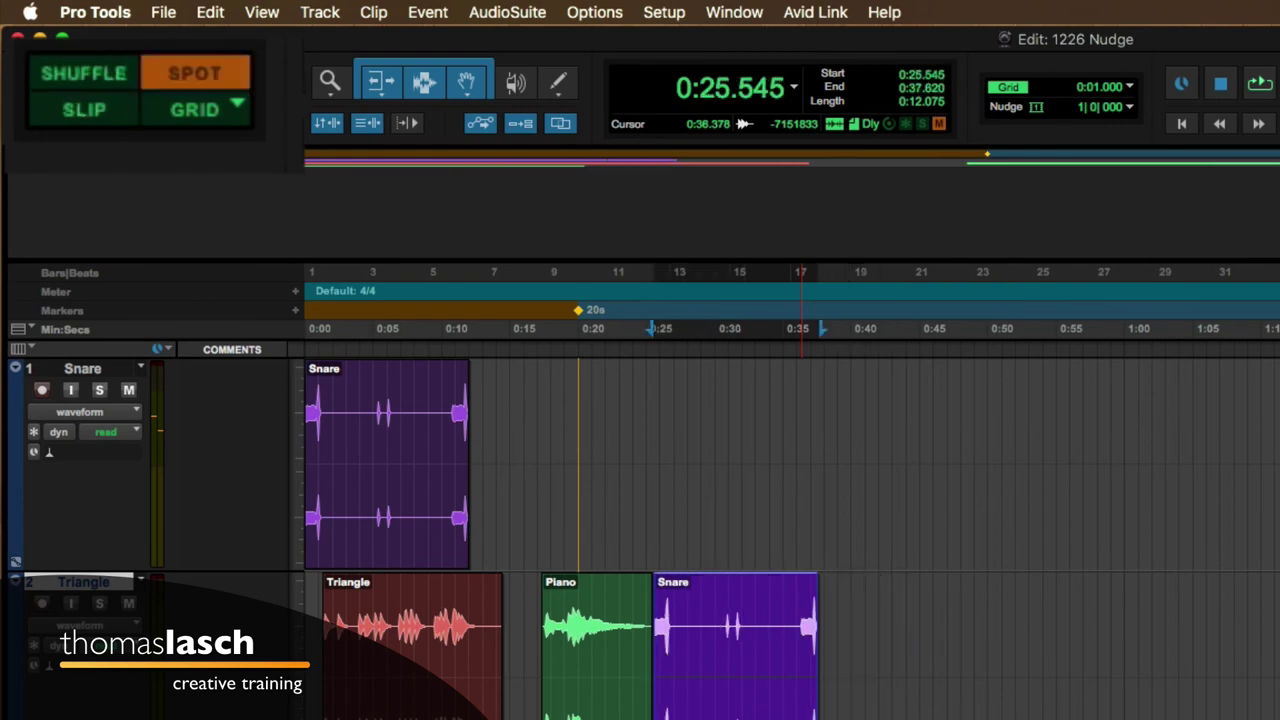
pyautogui.press('KP_Add')
pyautogui.press('KP_Add')
pyautogui.press('KP_Add')
pyautogui.press('KP_Add')
pyautogui.press('KP_Add')
pyautogui.press('KP_Subtract')
pyautogui.press('KP_Subtract')
pyautogui.press('KP_Subtract')
# Switch to Grid mode and nudge the Snare copy later and earlier by 1-bar increments, finishing at 0:27.767
pyautogui.press('super+bracketright')
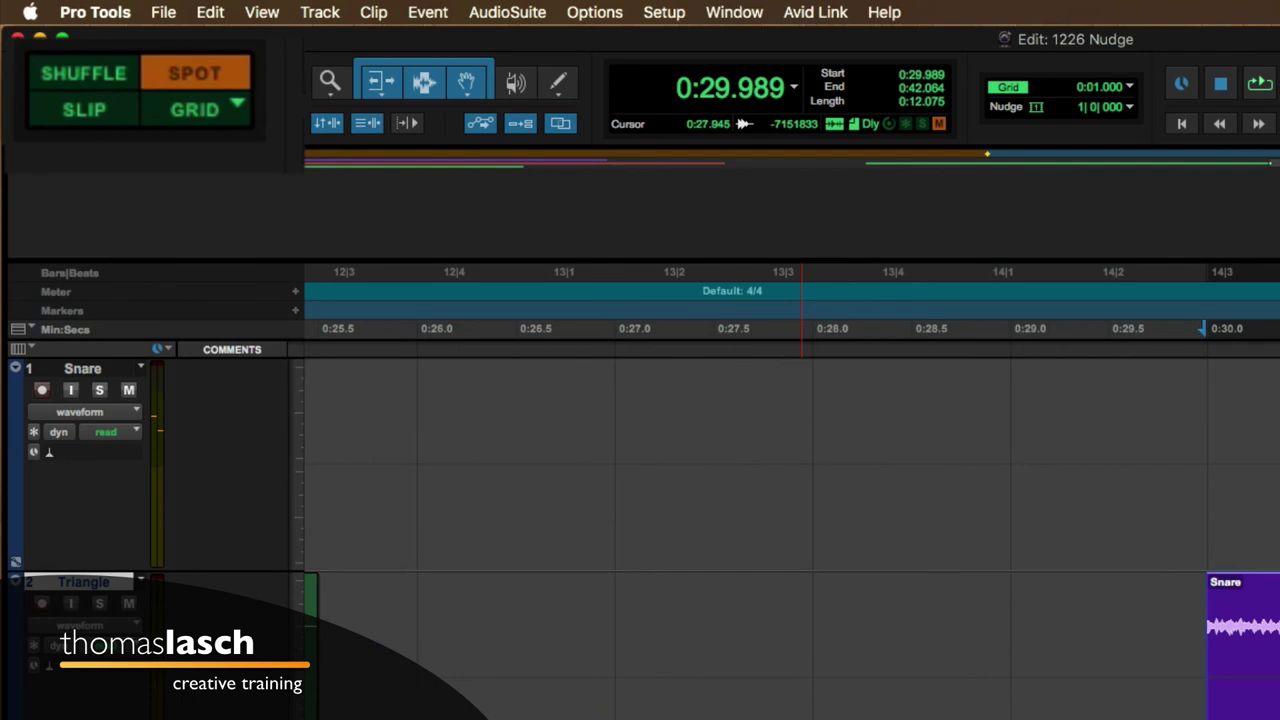
pyautogui.press('super+bracketleft')
pyautogui.press('super+bracketleft')
pyautogui.press('super+bracketleft')
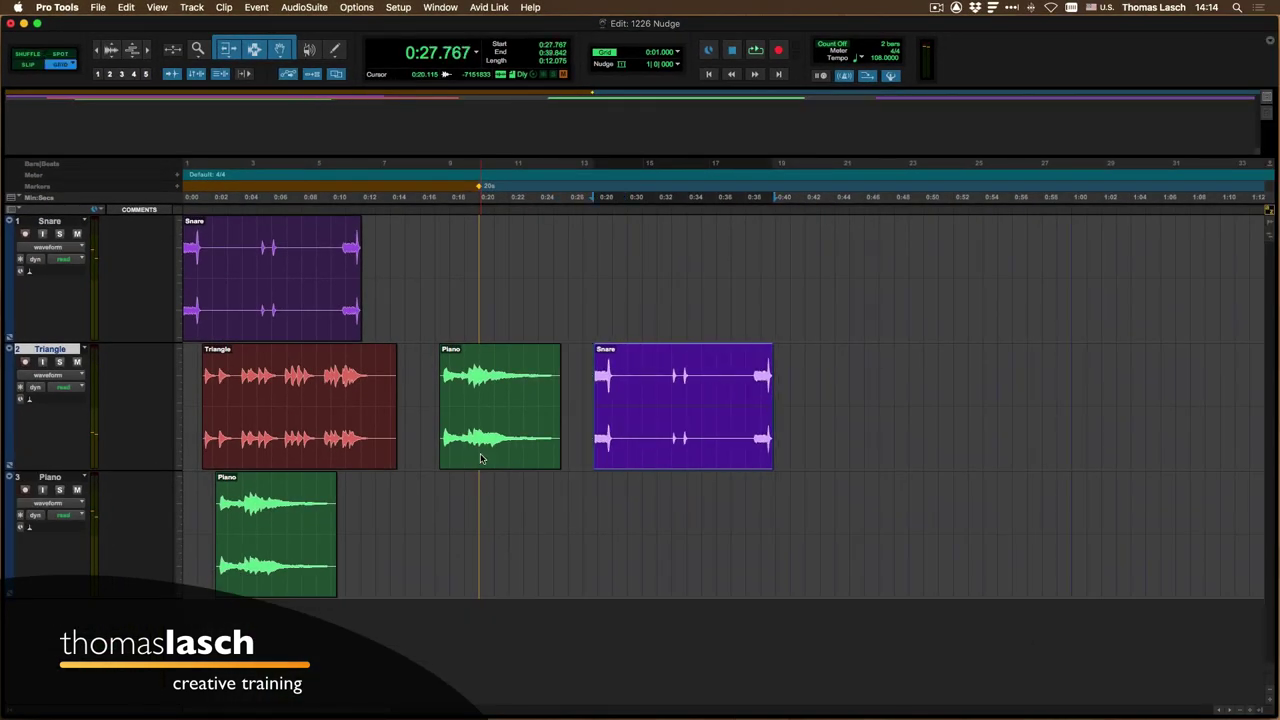
pyautogui.press('KP_Add')
pyautogui.press('KP_Subtract')
pyautogui.press('KP_Add')
pyautogui.press('KP_Add')
pyautogui.press('KP_Add')
pyautogui.press('KP_Add')
pyautogui.press('KP_Add')
pyautogui.press('KP_Subtract')
pyautogui.press('KP_Subtract')
pyautogui.press('KP_Subtract')
pyautogui.press('KP_Subtract')
pyautogui.press('KP_Subtract')
# Switch to Relative Grid mode and nudge the Snare copy in 1-bar increments to start at 0:29.989
pyautogui.press('KP_Add')
pyautogui.press('KP_Add')
pyautogui.press('KP_Subtract')
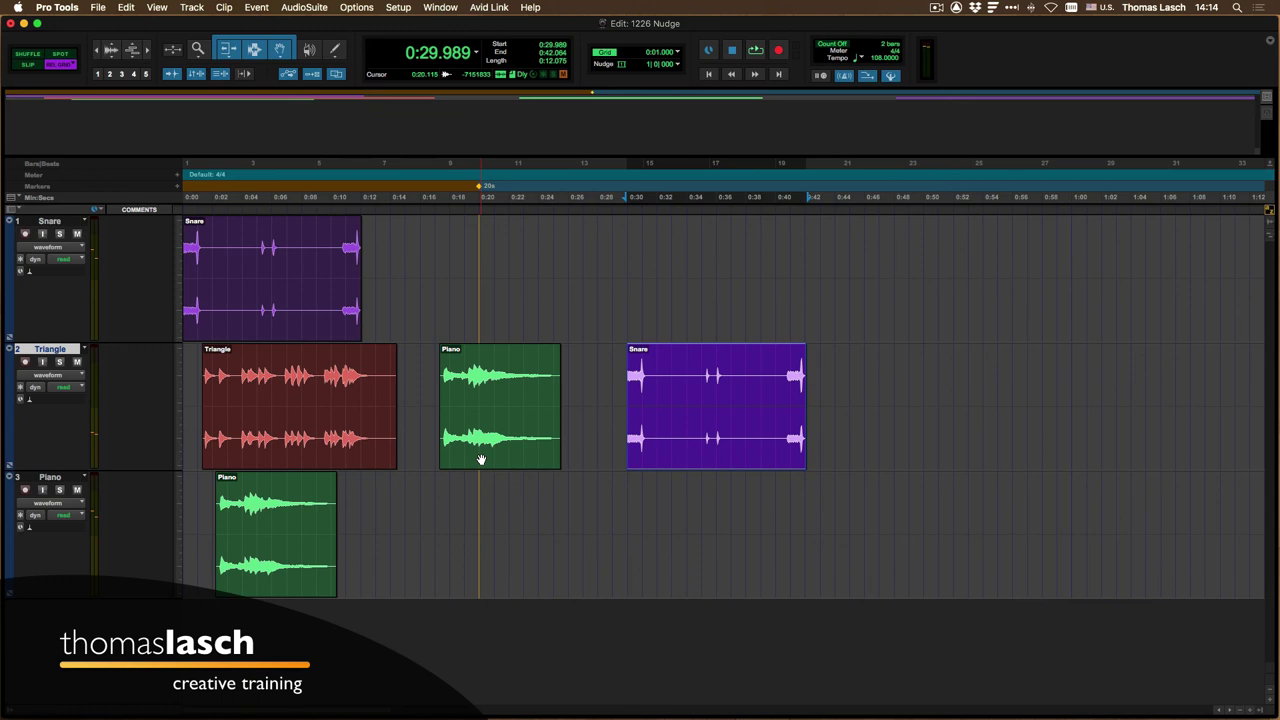
pyautogui.press('KP_Subtract')
pyautogui.press('KP_Add')
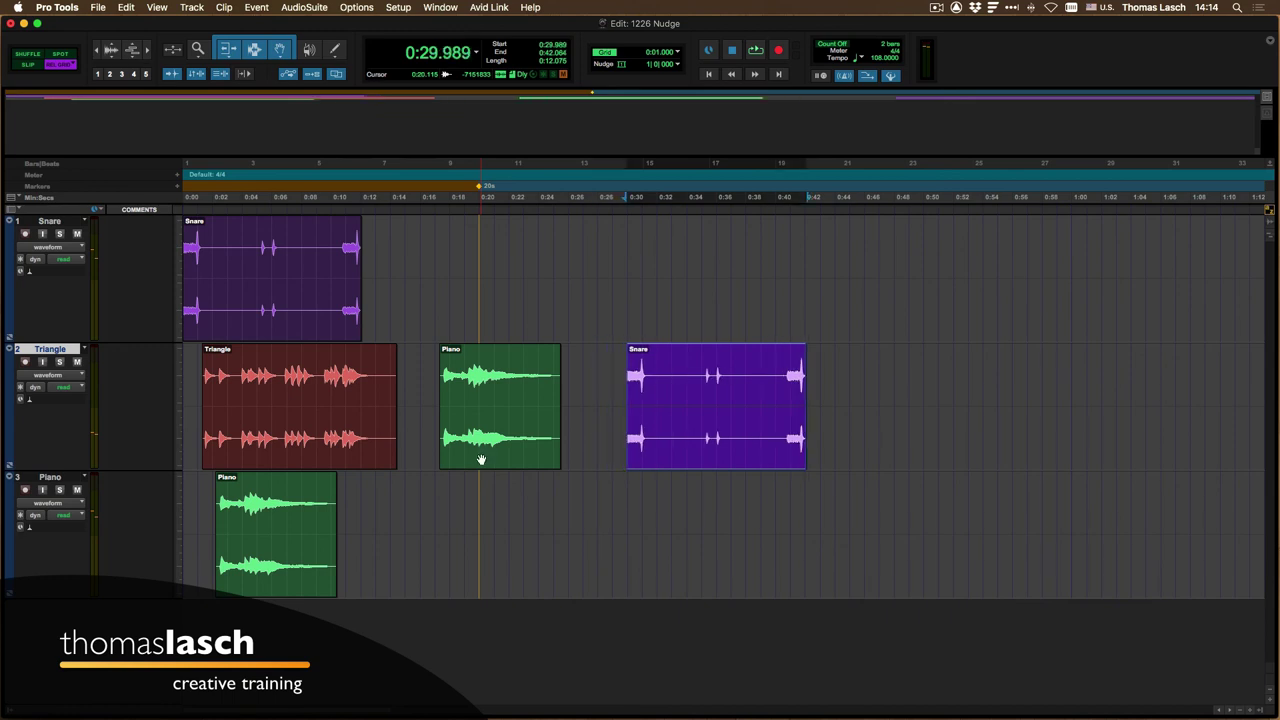